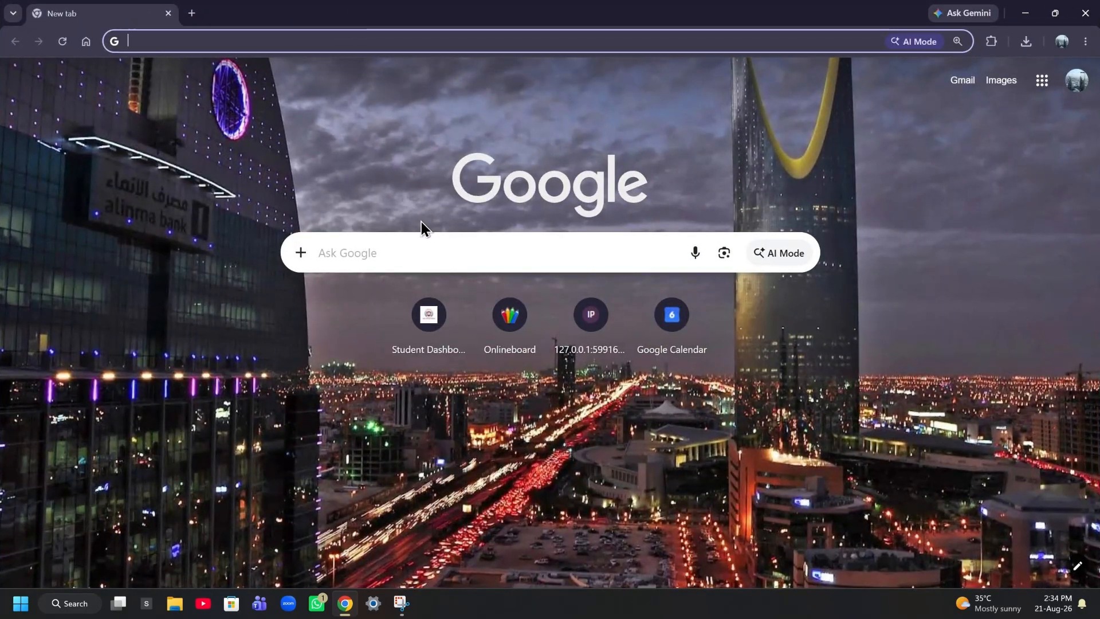
Search Google for "Earth Versions".
left_click(434, 248)
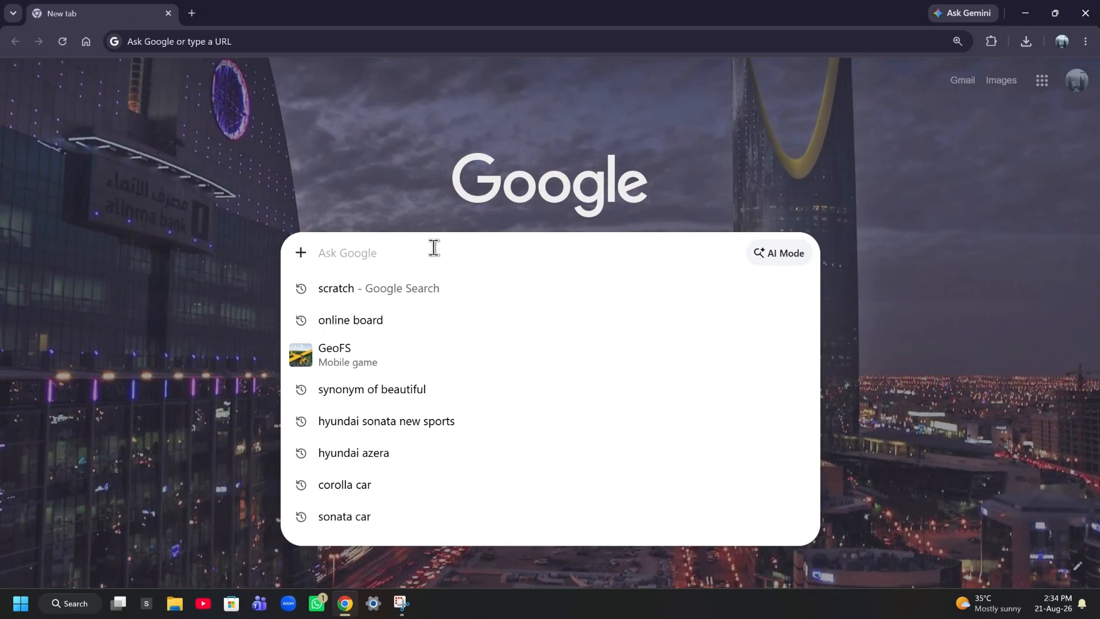
type("E")
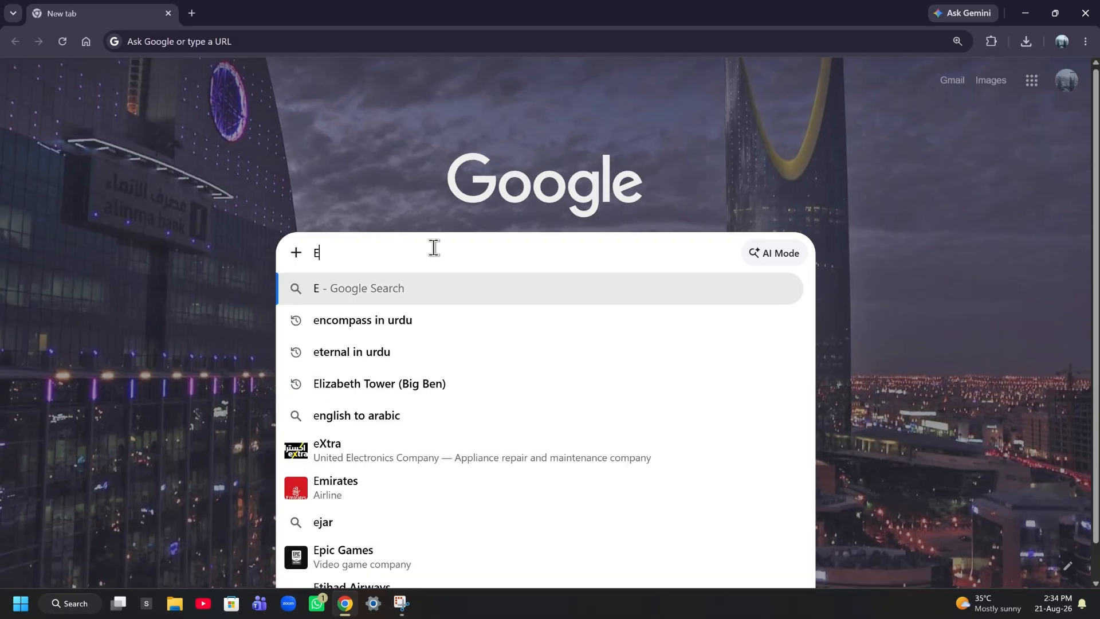
type("arth")
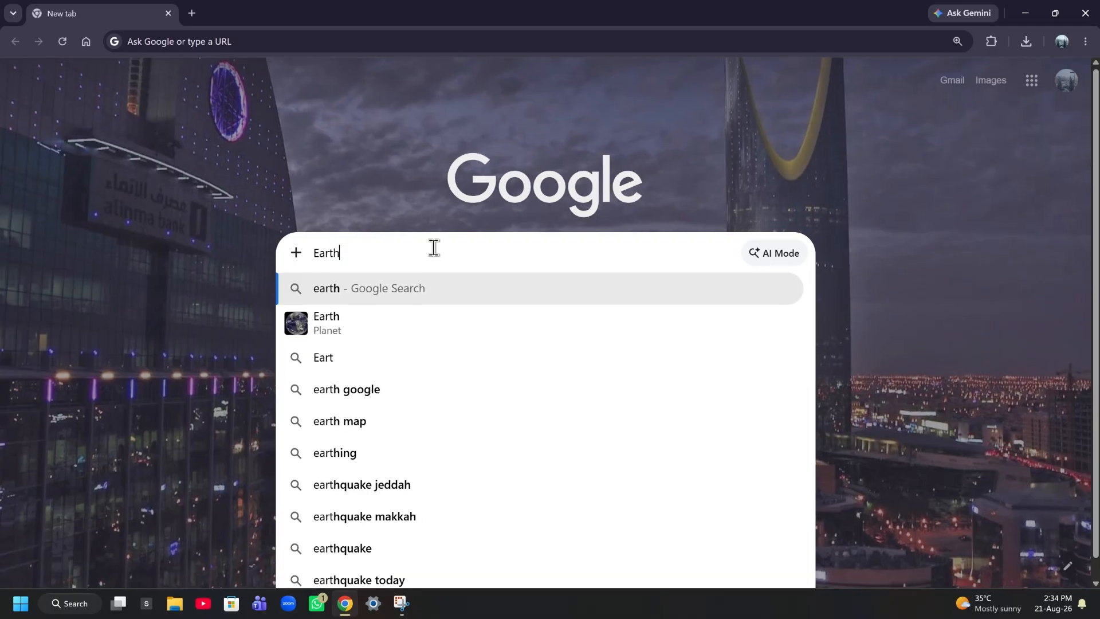
type(" V")
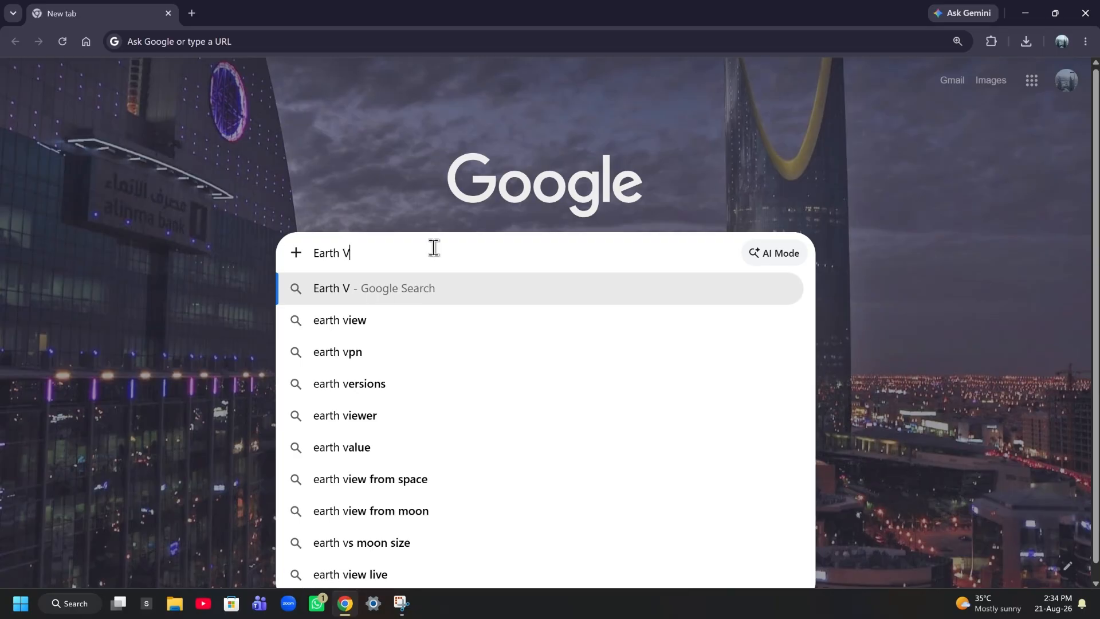
type("ers")
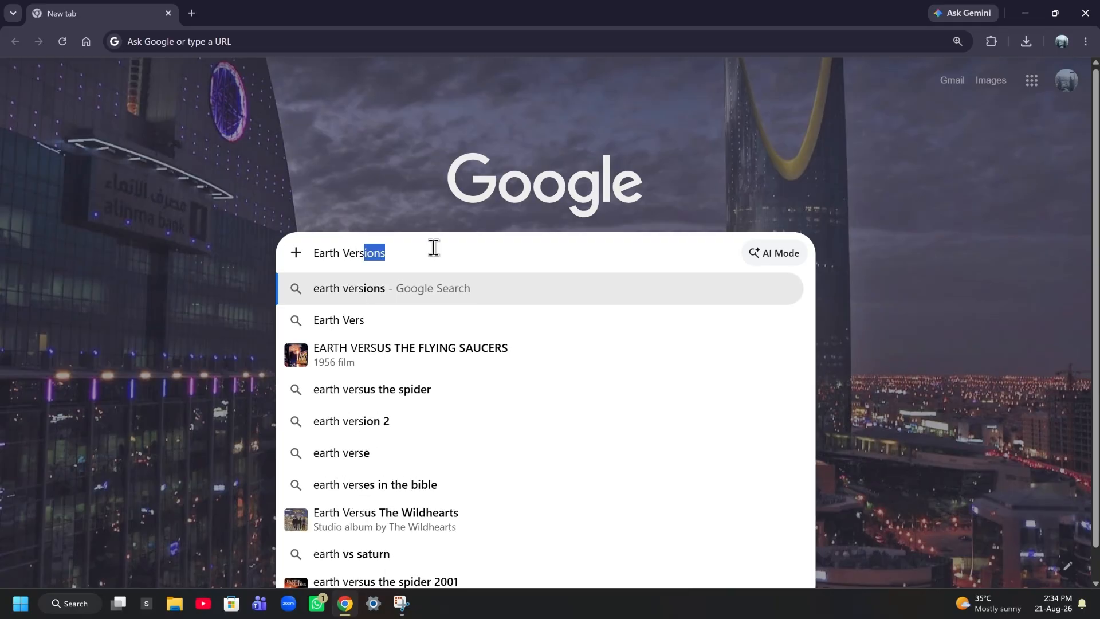
type("ions")
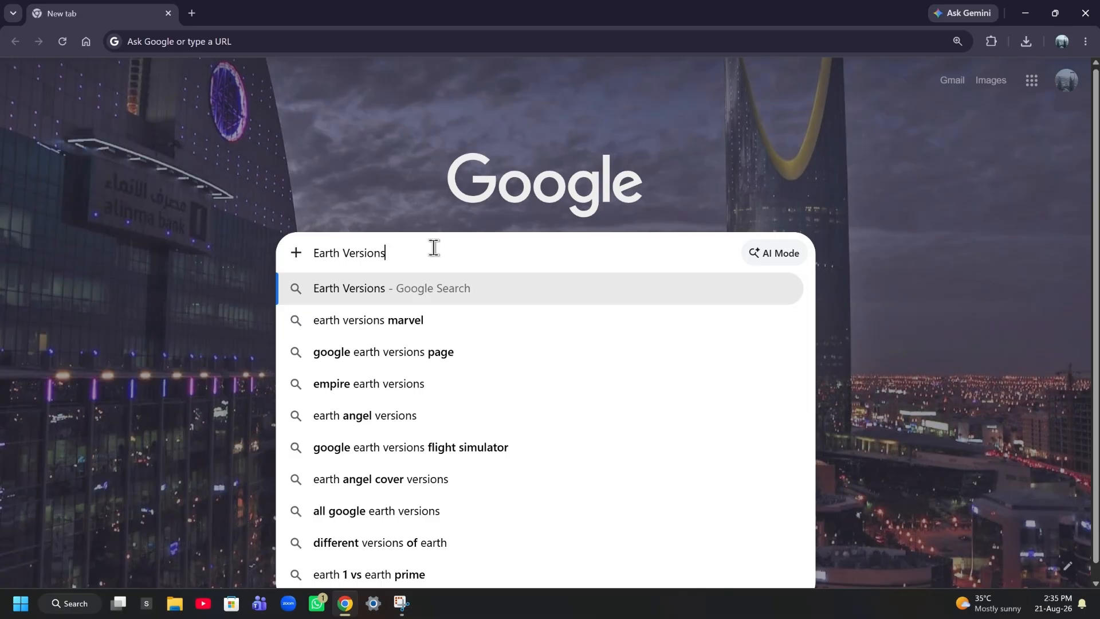
left_click(348, 253)
left_click(396, 253)
key("Return")
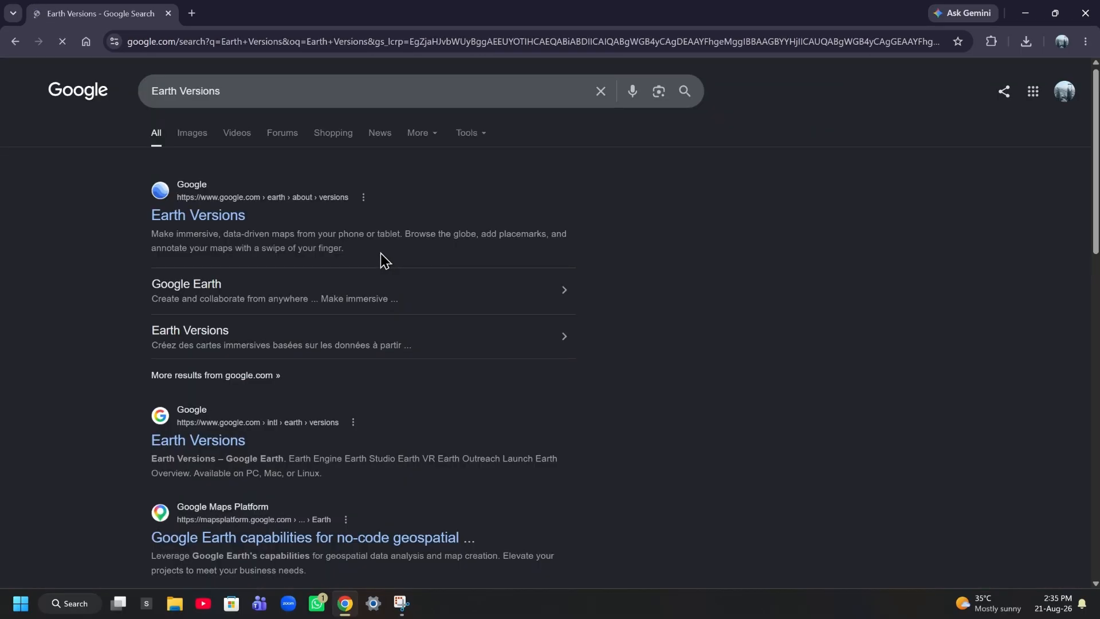
Open Google's Earth Versions page and go to its section on Google Earth Pro on desktop.
left_click(255, 216)
left_click(184, 210)
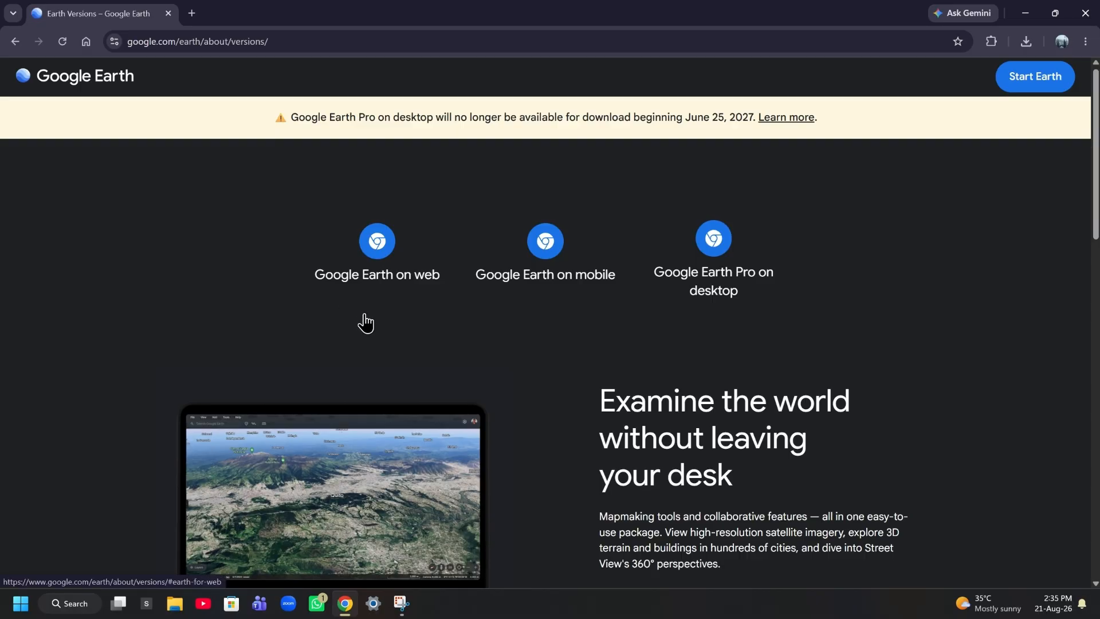
left_click(715, 240)
left_click(717, 259)
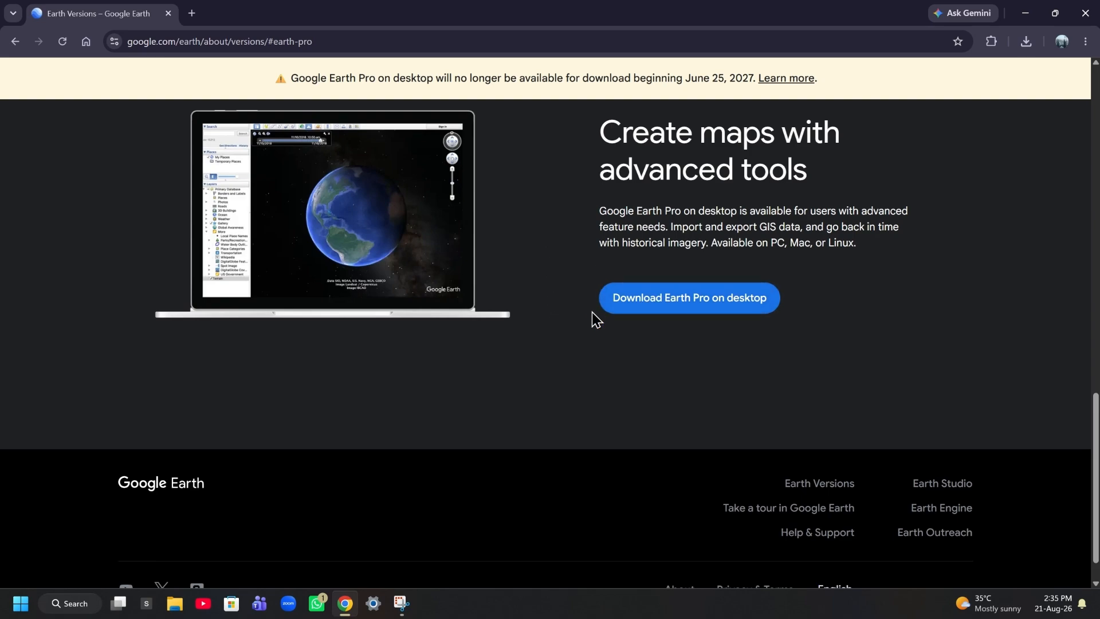
Request the Google Earth Pro desktop download for Windows and accept the terms to start it.
left_click(679, 307)
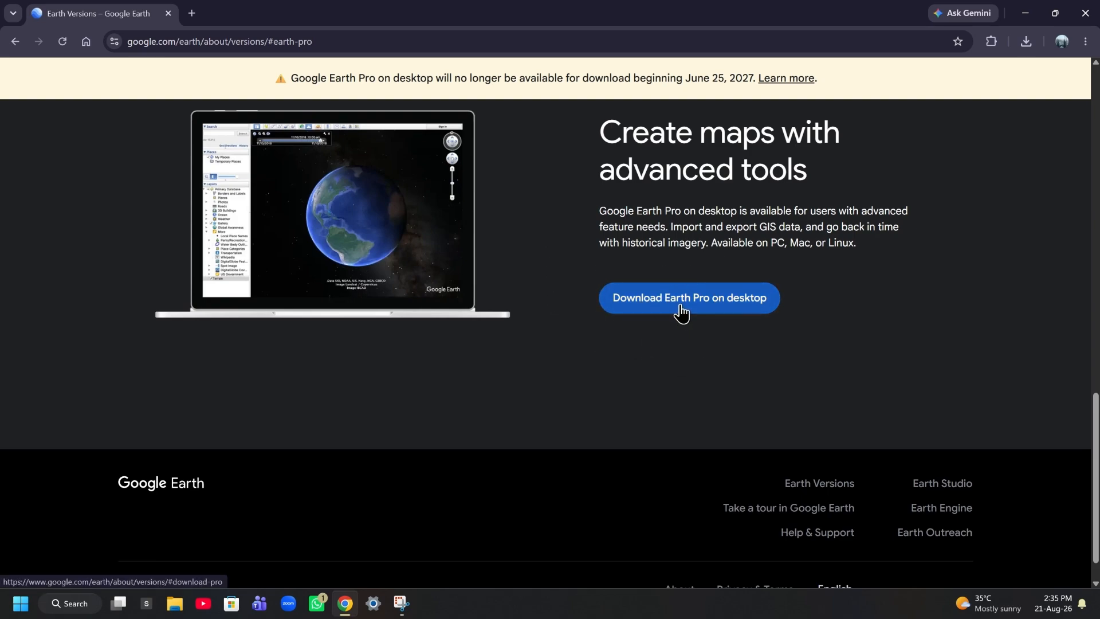
left_click(683, 304)
left_click(684, 307)
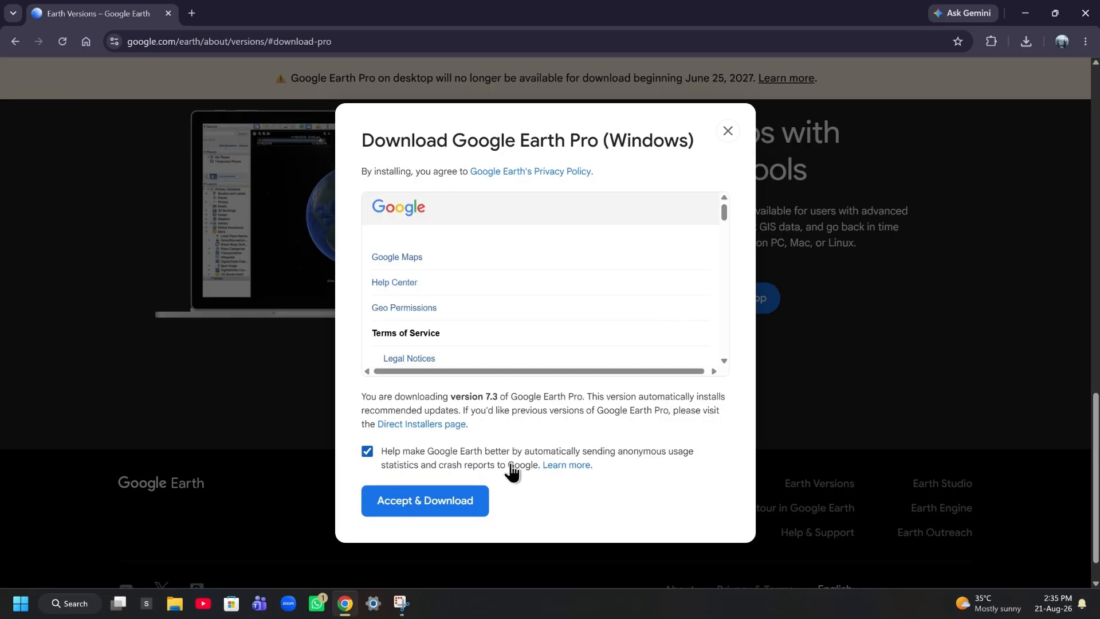
left_click(437, 507)
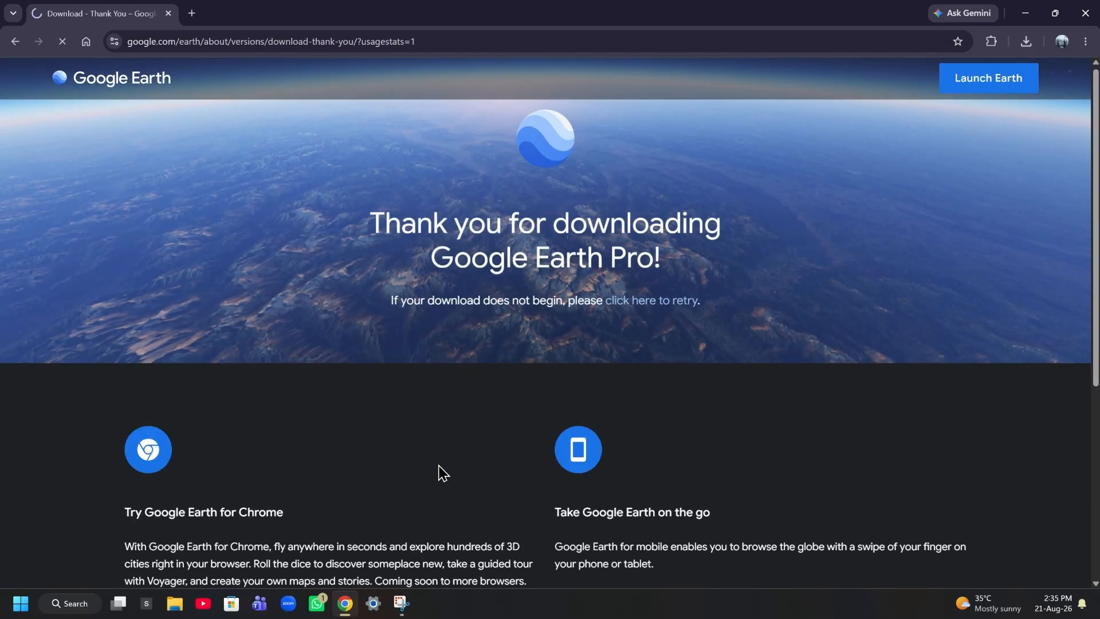
Run the downloaded GoogleEarthProSetup.exe, let the installation finish and close the installer.
scroll(412, 418, "down", 2)
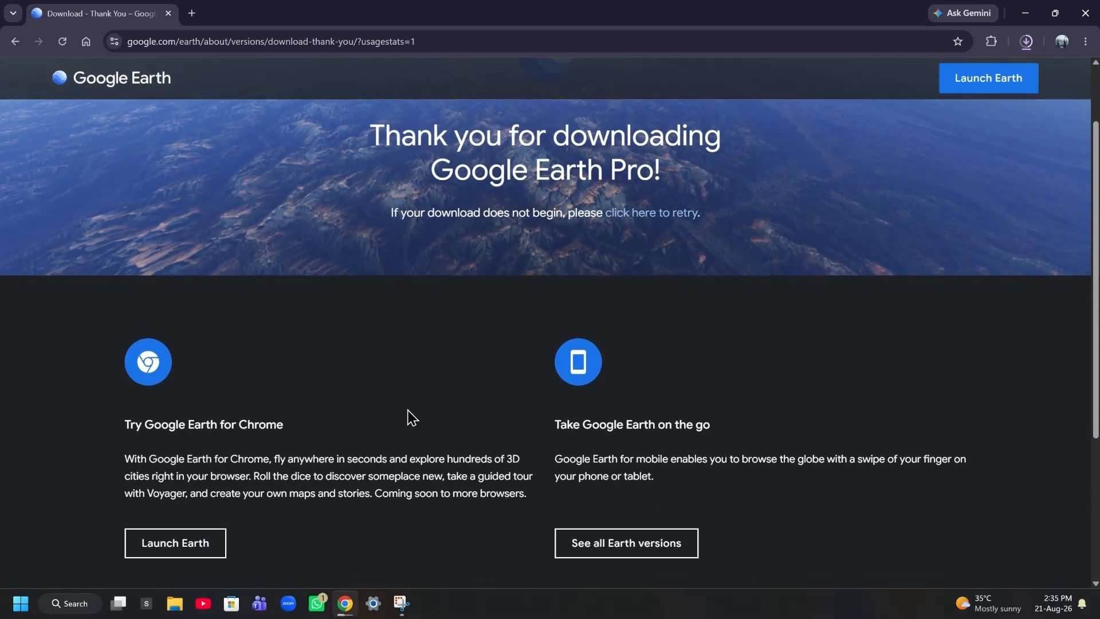
scroll(408, 417, "down", 1)
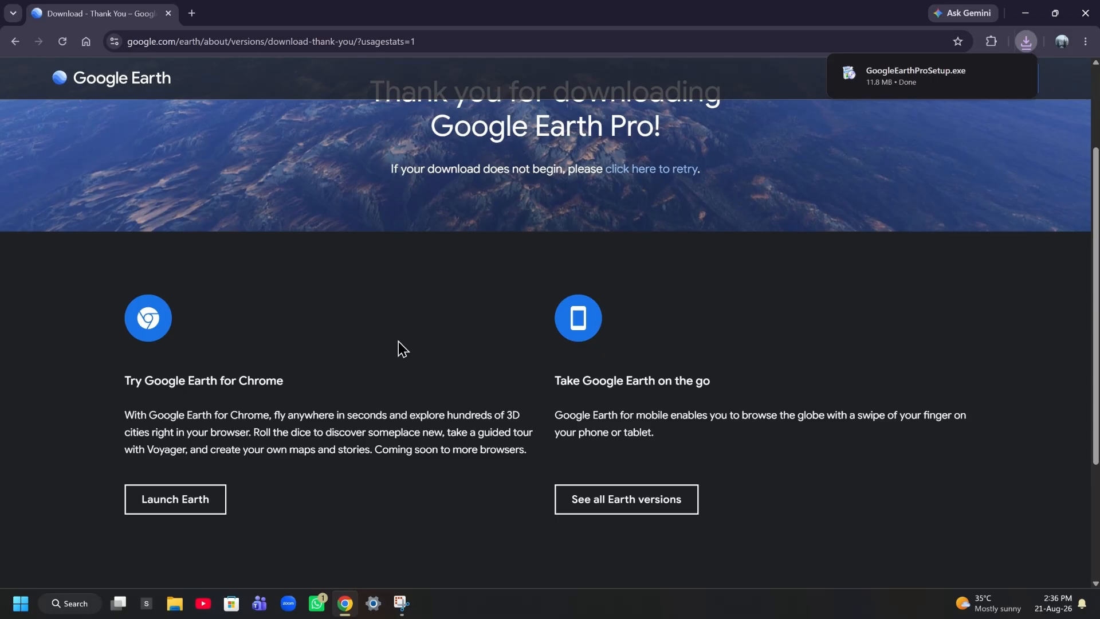
scroll(400, 343, "up", 2)
scroll(400, 341, "down", 1)
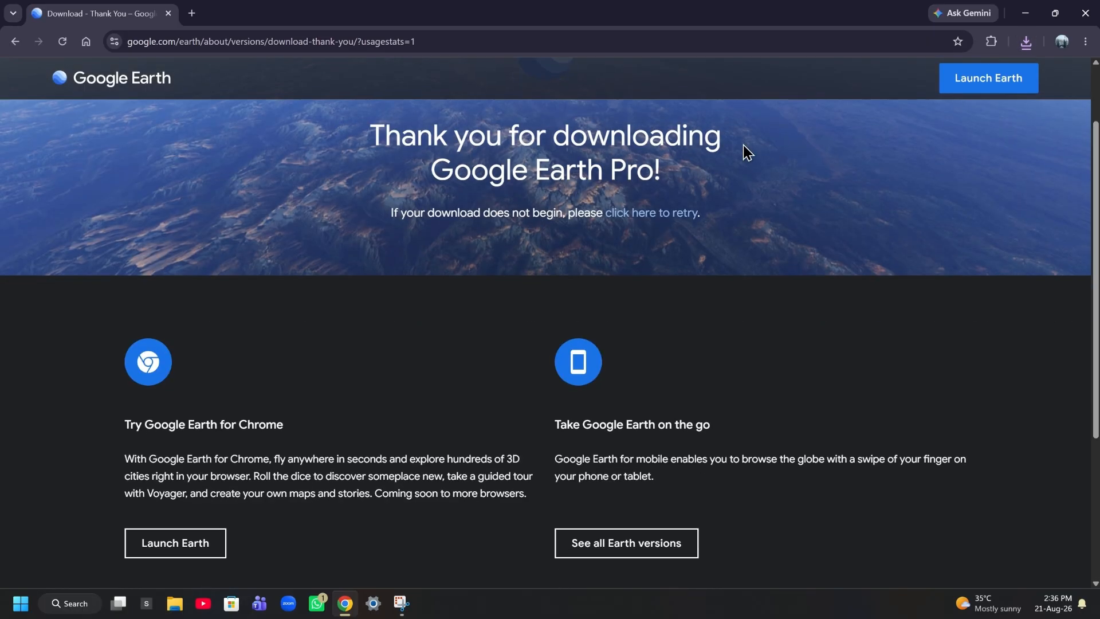
left_click(1024, 42)
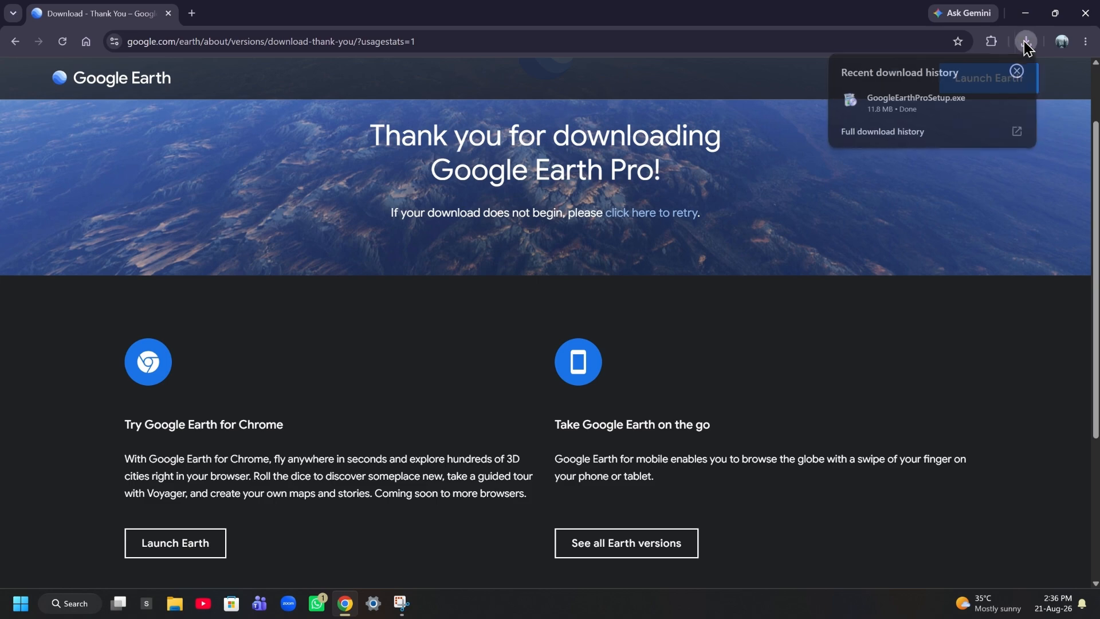
left_click(942, 115)
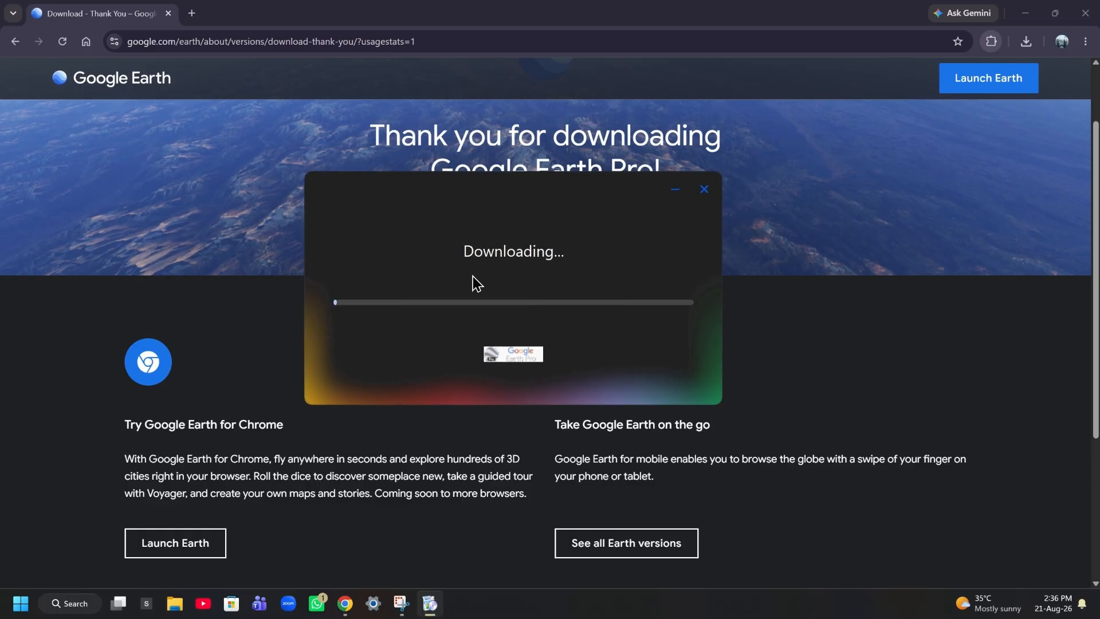
left_click(595, 338)
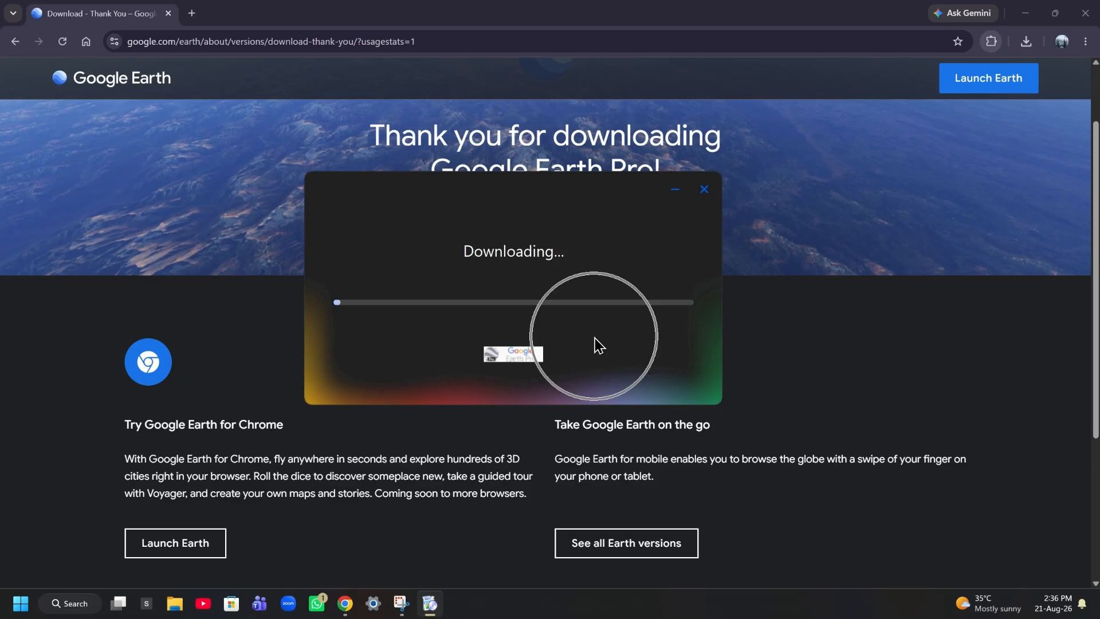
left_click(505, 336)
left_click(516, 334)
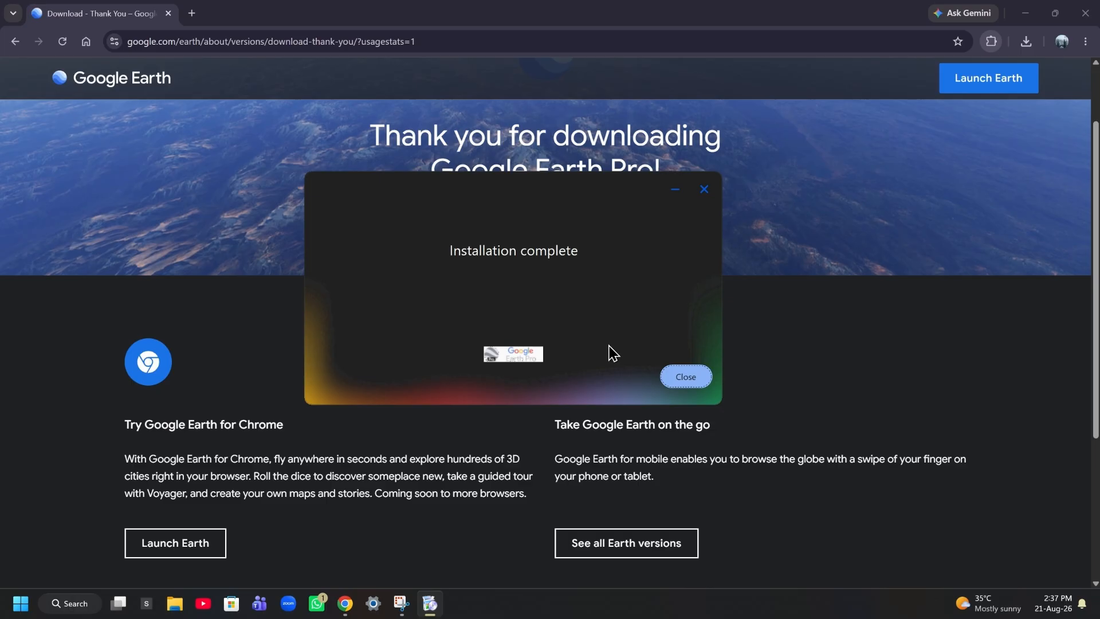
left_click(679, 379)
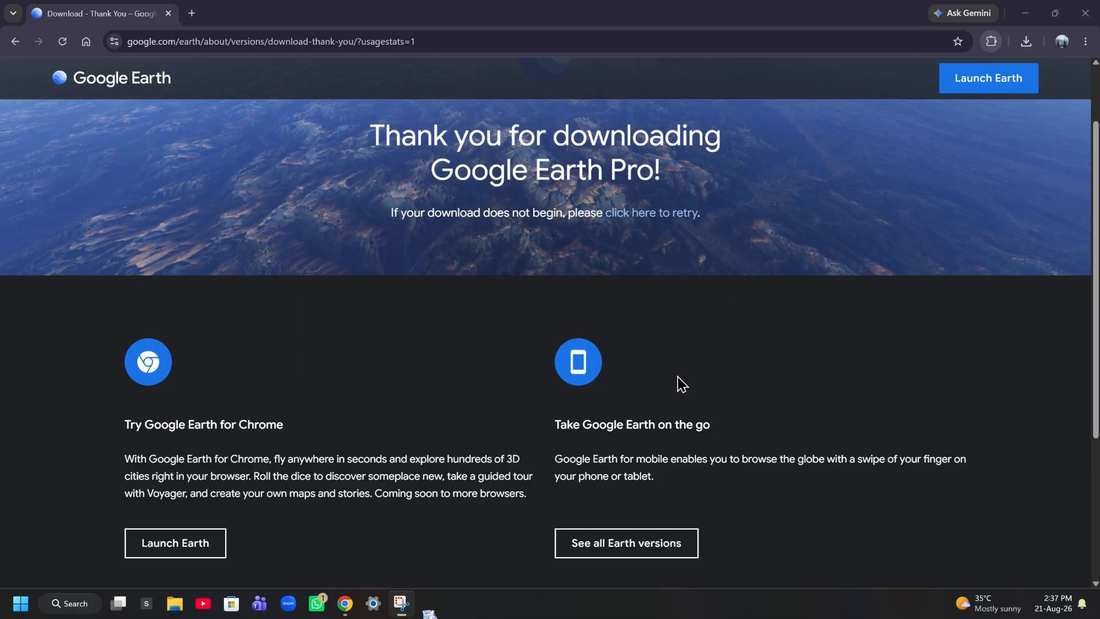
Find the installed Google Earth Pro among the computer's apps and launch it.
left_click(23, 607)
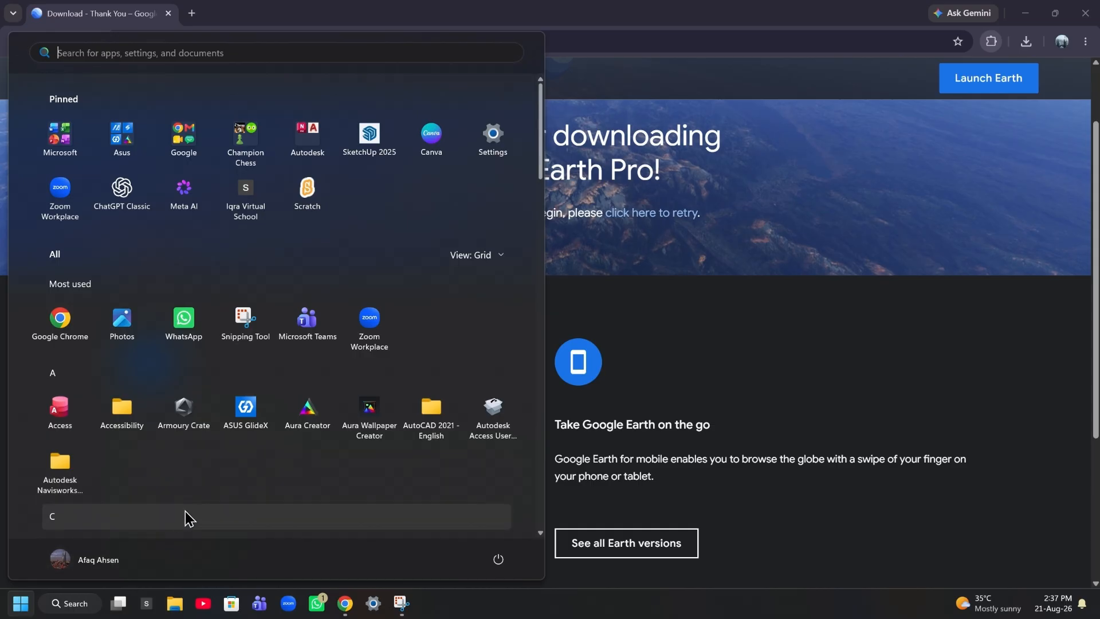
scroll(192, 424, "down", 5)
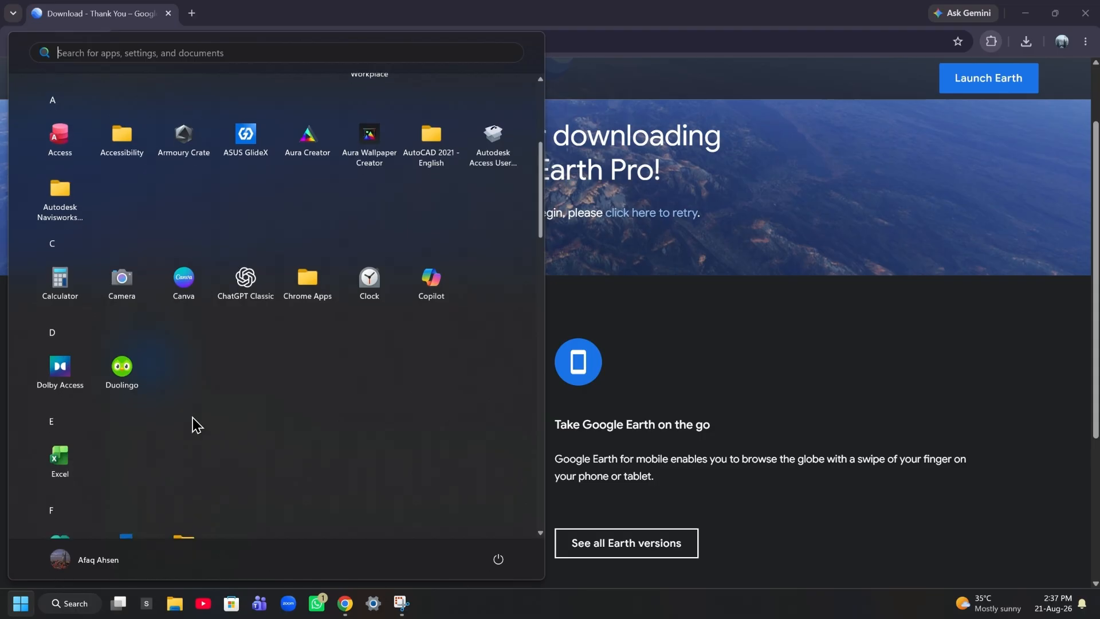
scroll(196, 425, "down", 3)
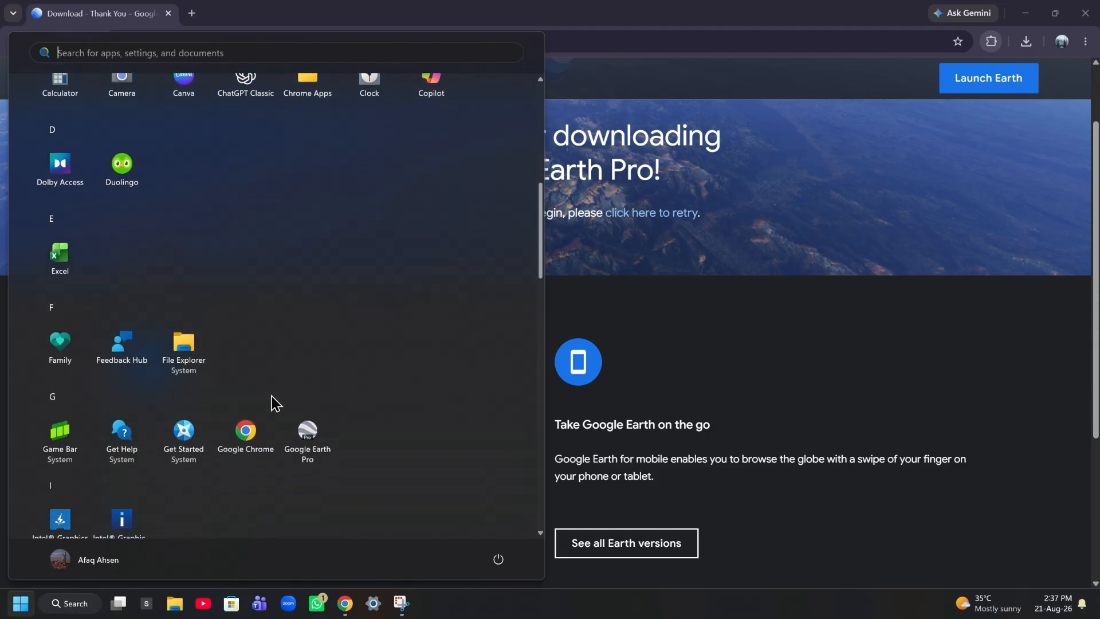
scroll(275, 404, "down", 5)
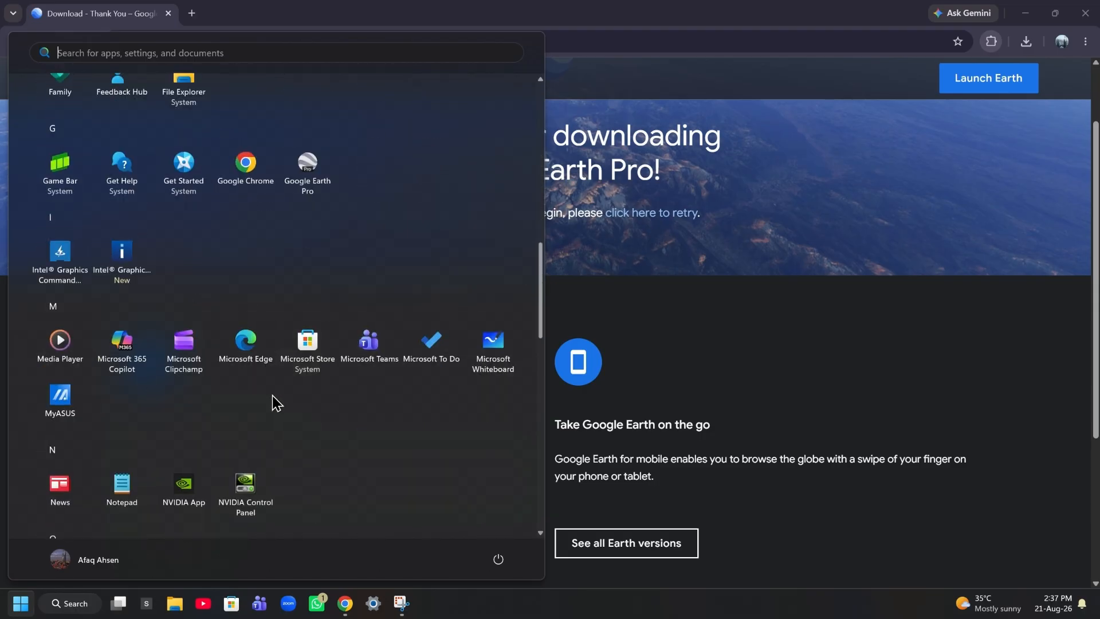
scroll(349, 352, "down", 3)
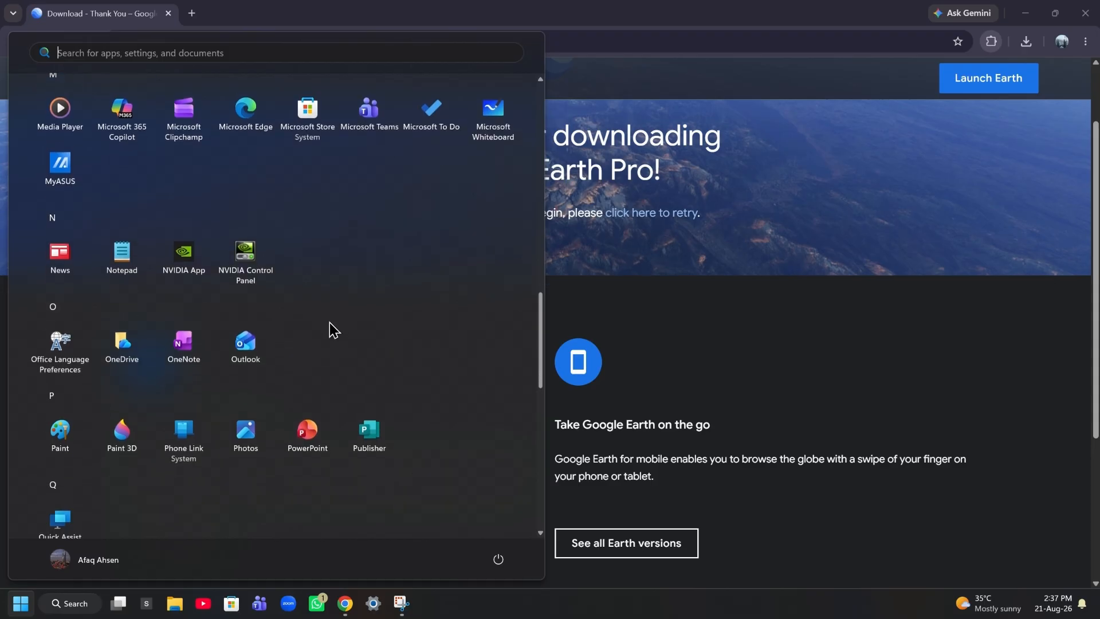
scroll(369, 366, "down", 3)
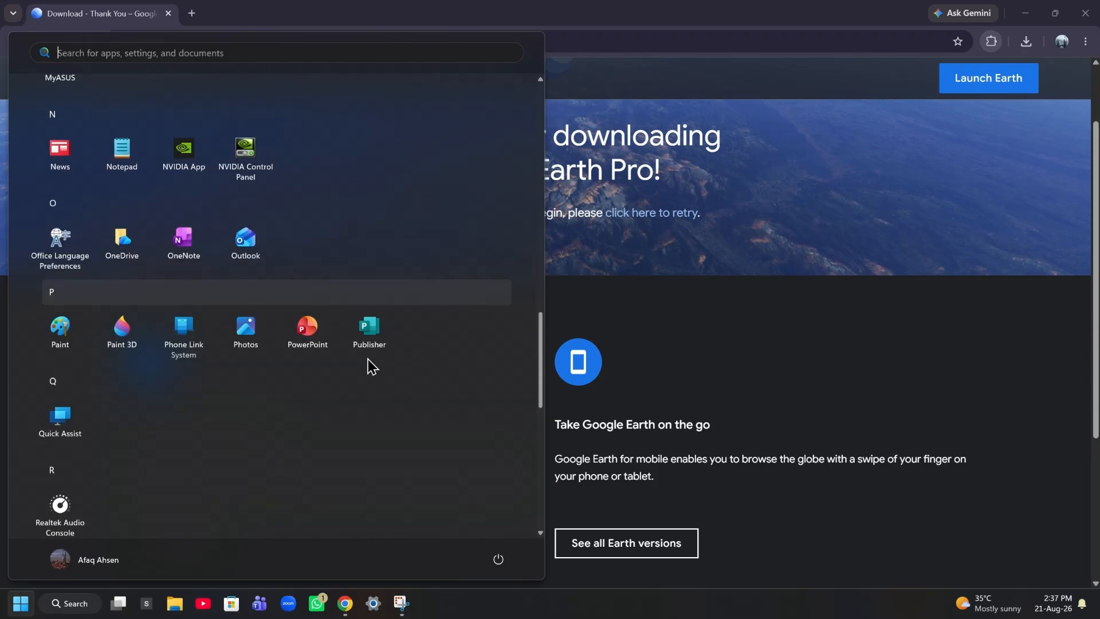
scroll(372, 366, "up", 5)
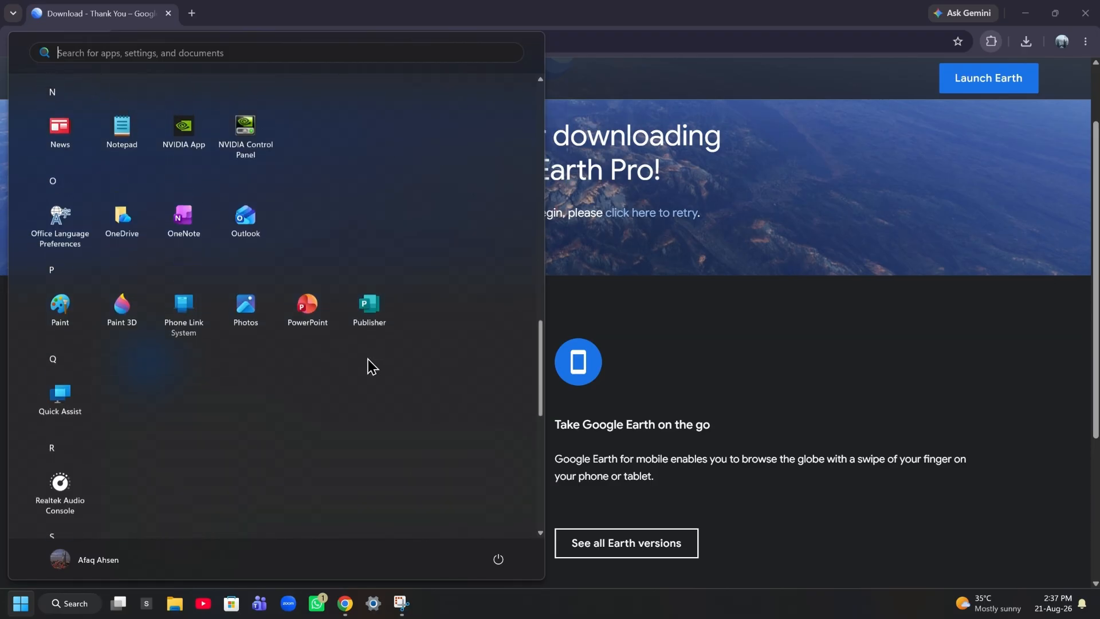
scroll(372, 367, "up", 4)
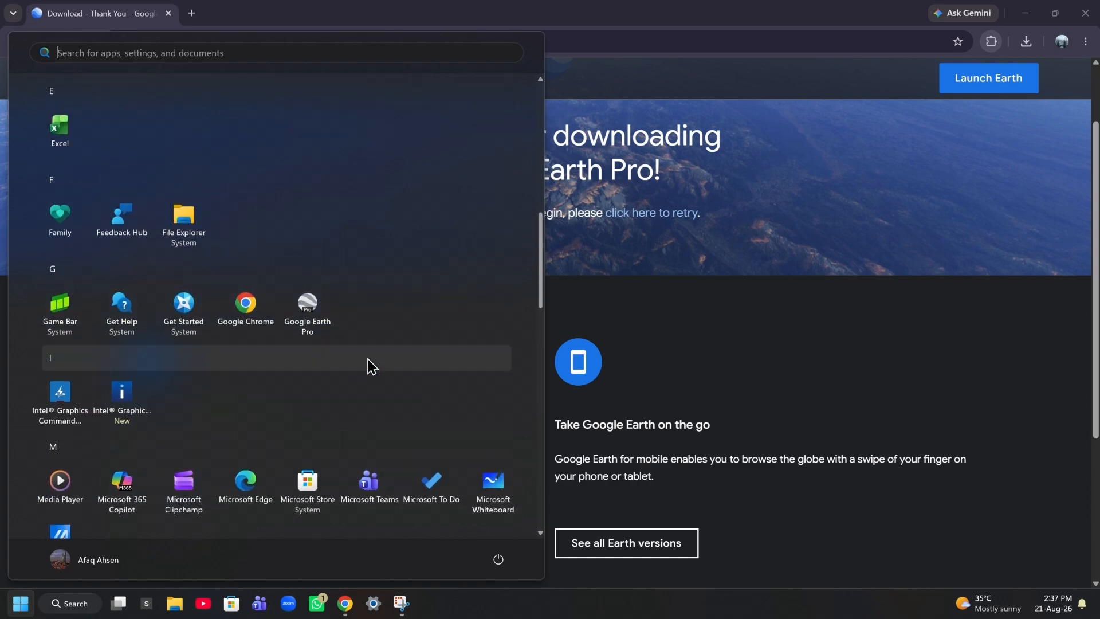
left_click(313, 314)
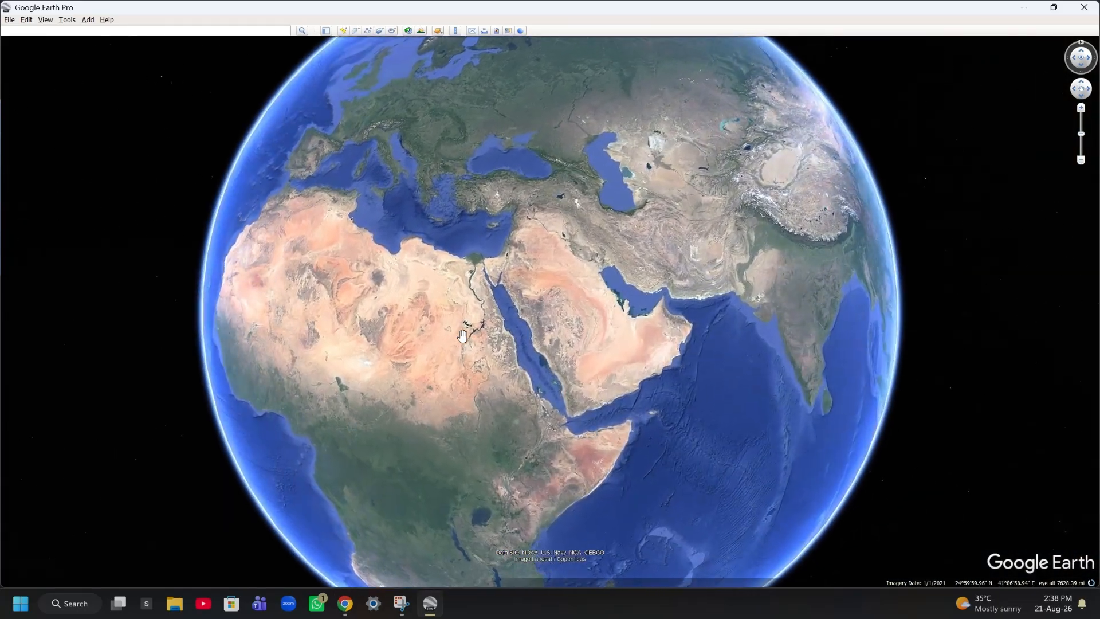
Rotate the globe from Africa and Arabia to North America and zoom in on the southeastern United States.
scroll(462, 335, "down", 5)
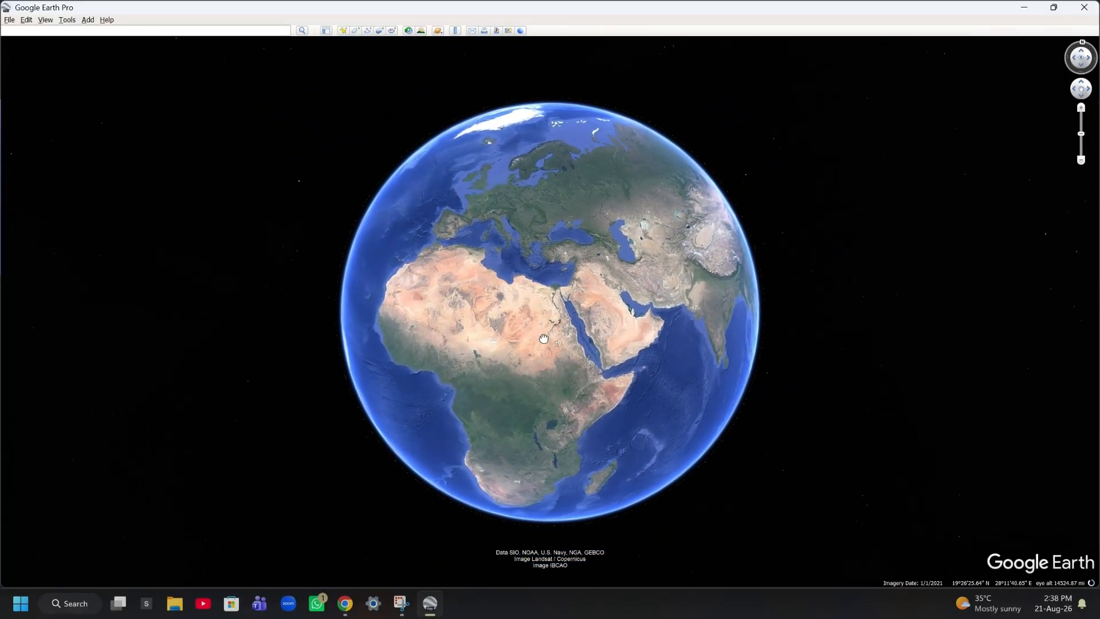
left_click_drag(636, 342, 682, 339)
left_click_drag(370, 326, 696, 397)
left_click_drag(461, 346, 590, 348)
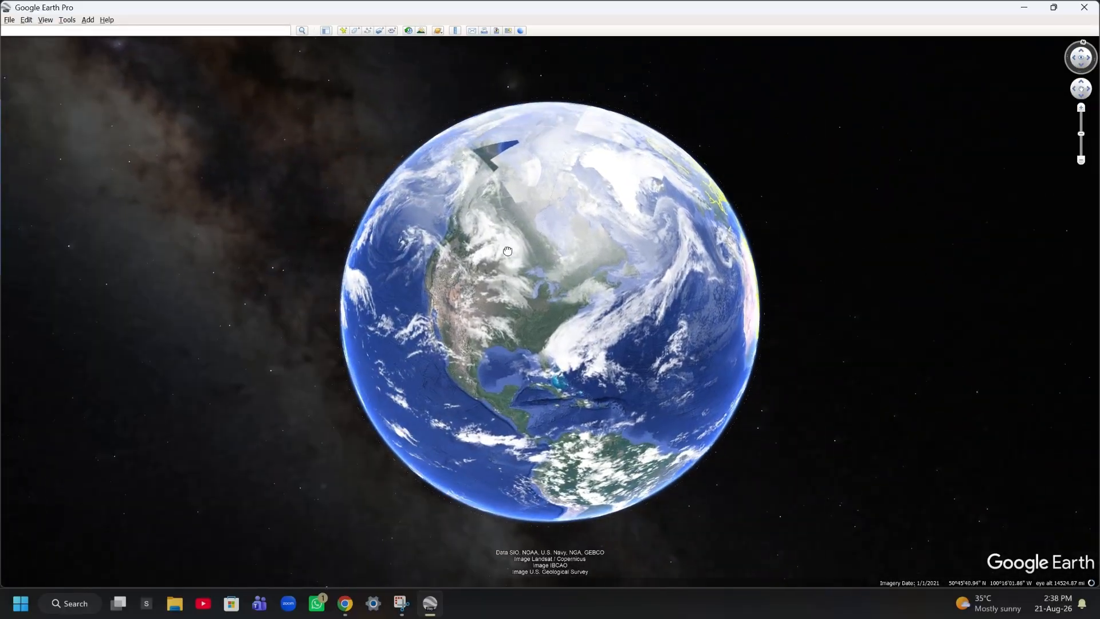
scroll(554, 349, "up", 5)
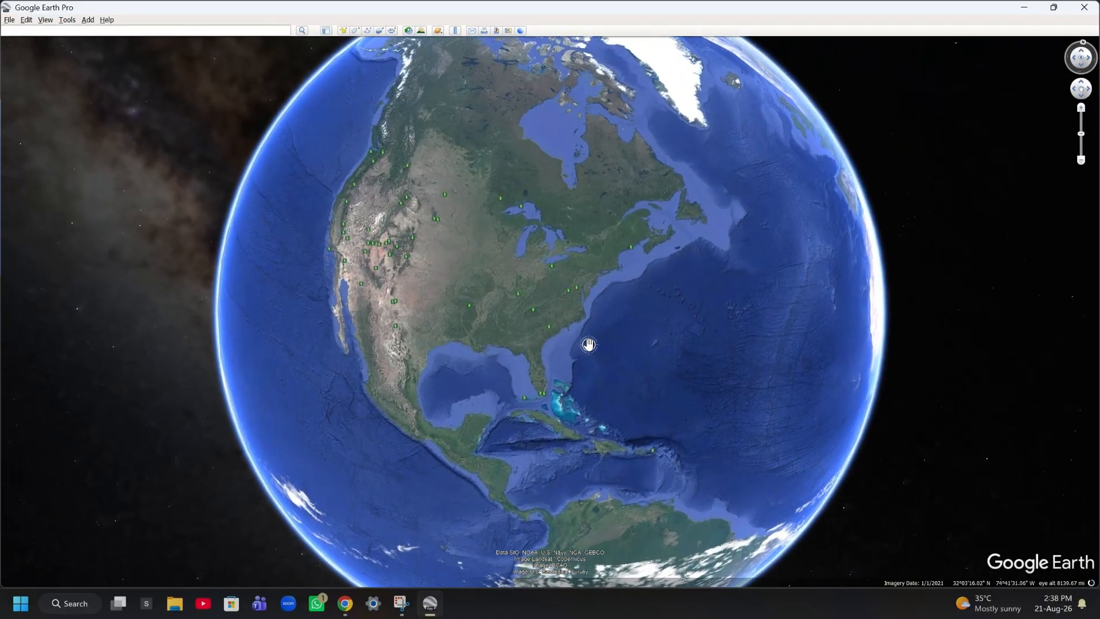
scroll(575, 312, "up", 2)
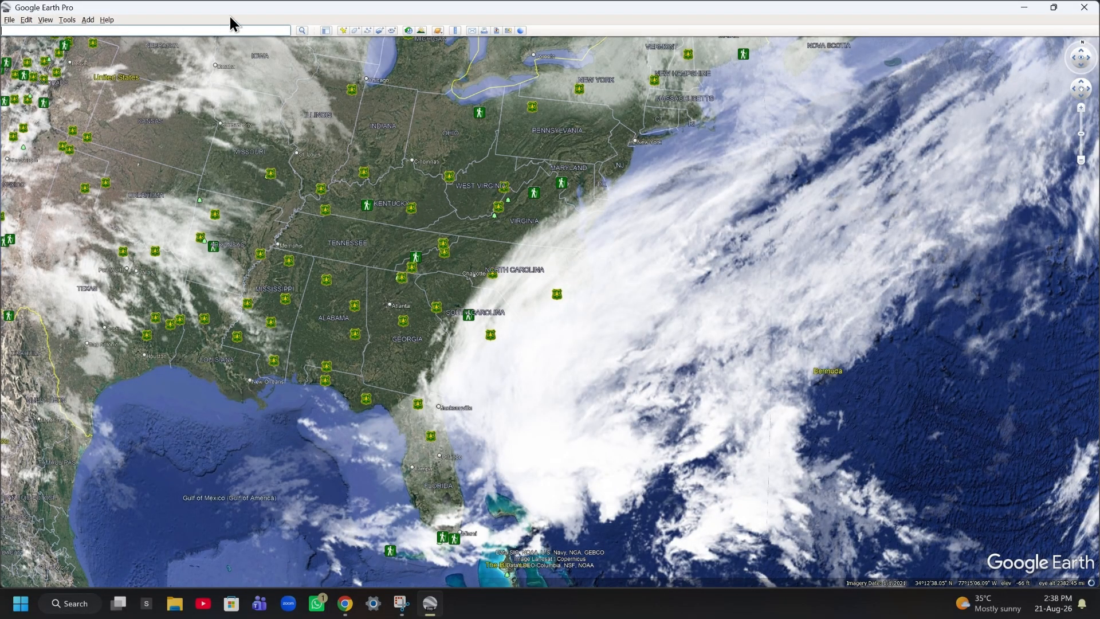
Show the sidebar beside the map and collapse its Search section.
left_click(325, 30)
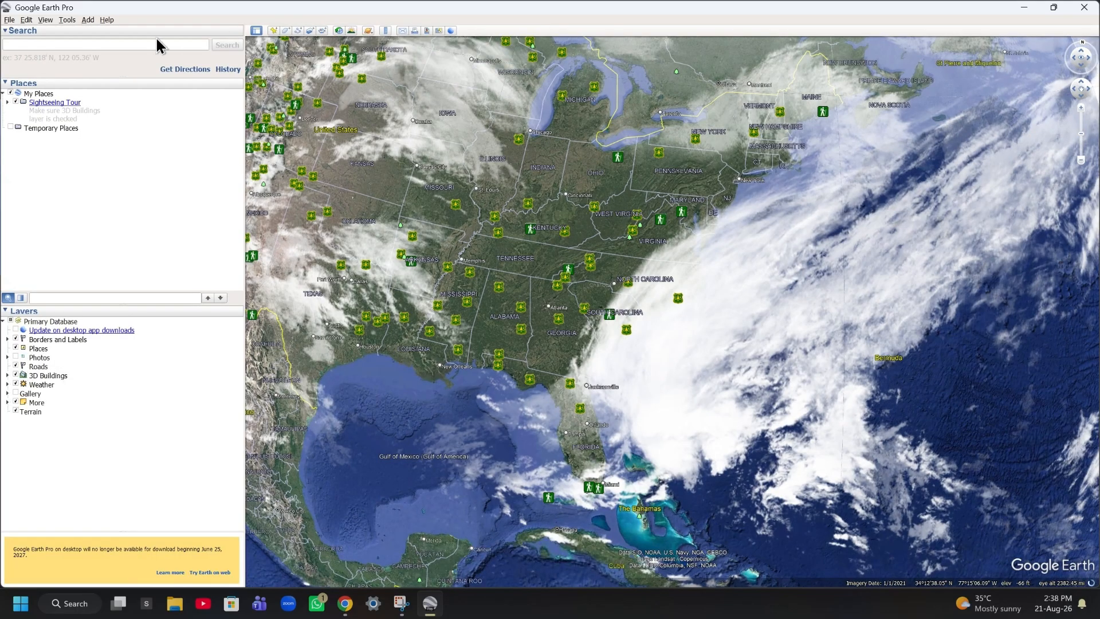
left_click(128, 30)
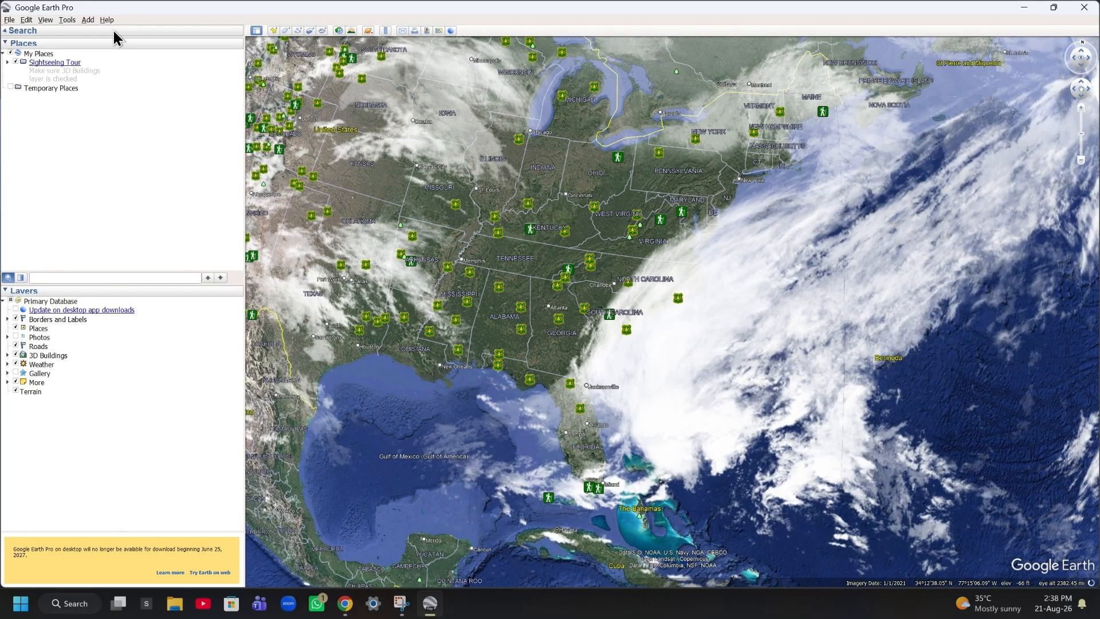
Expand the Search section and fly to One World Trade Center, Fulton Street, New York, NY, USA.
left_click(112, 29)
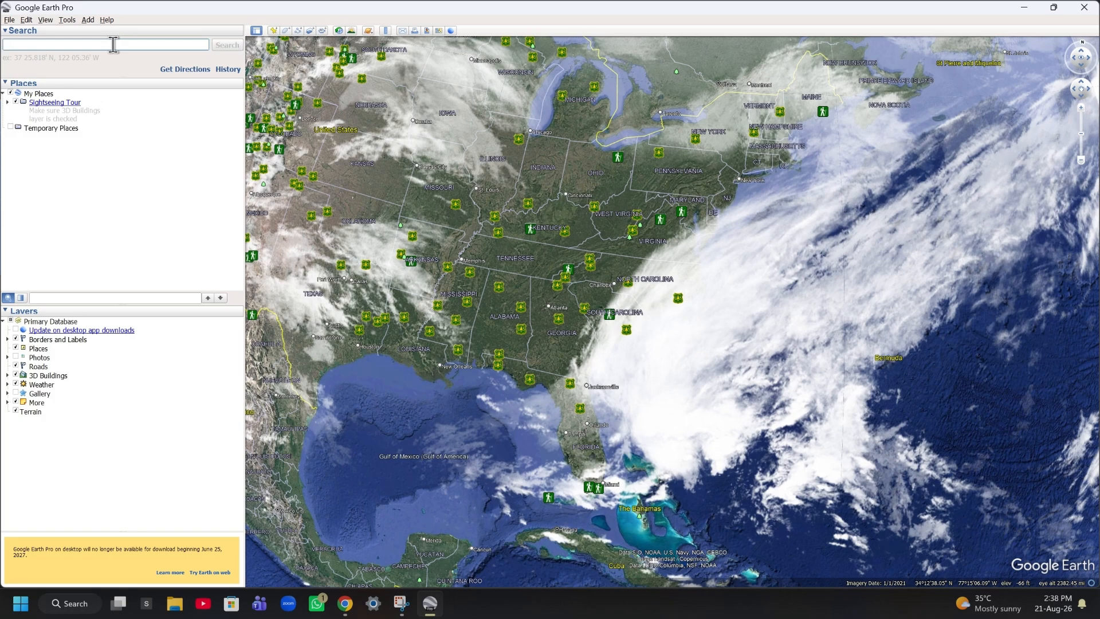
type("One")
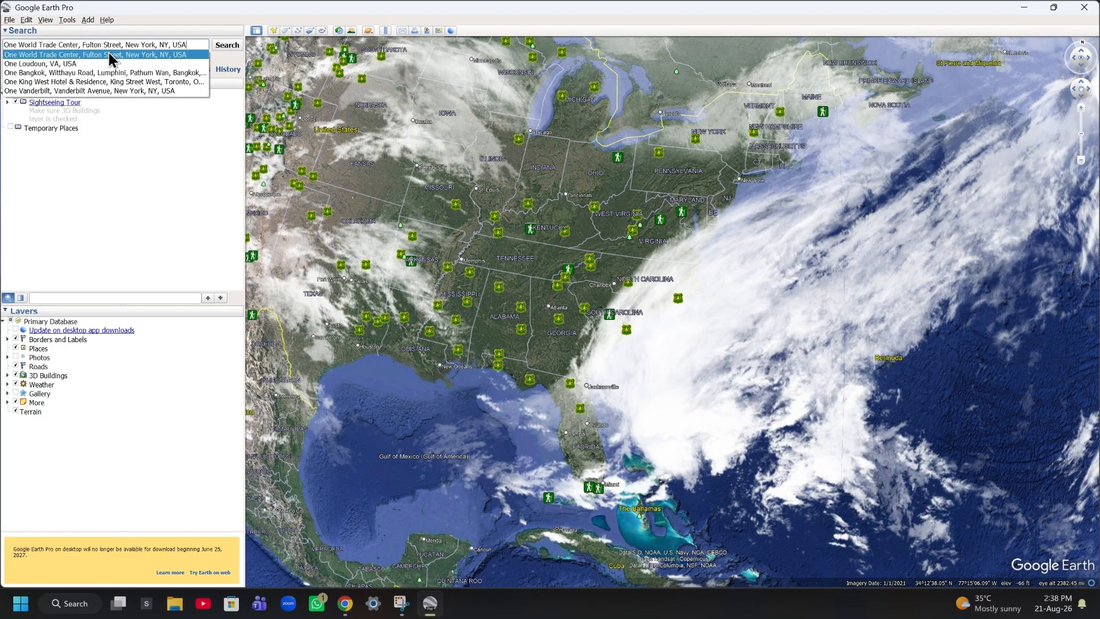
left_click(109, 53)
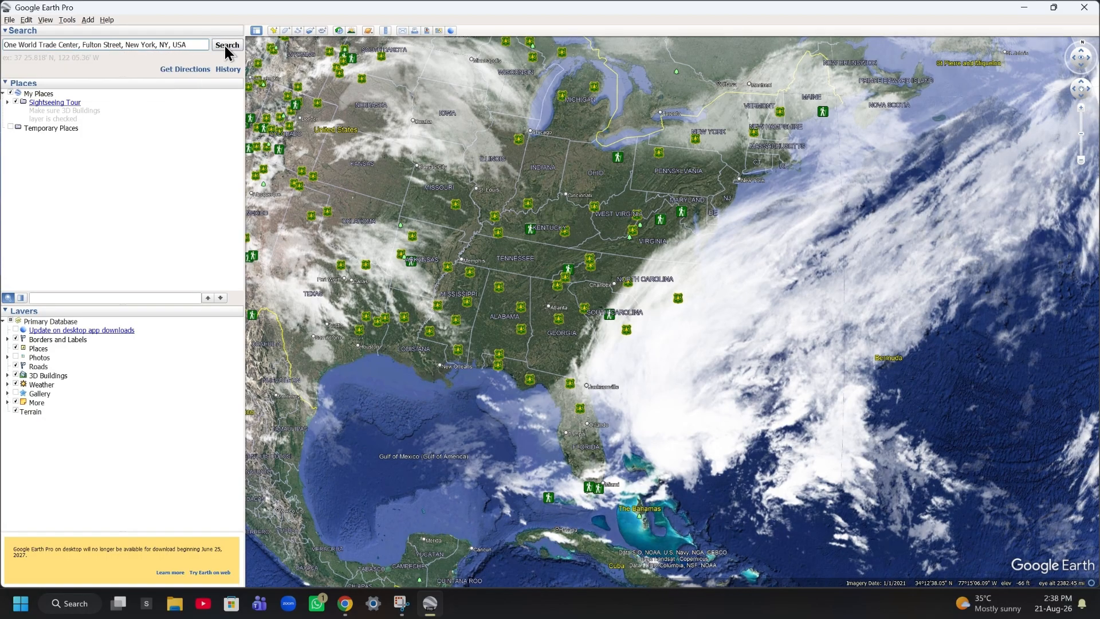
left_click(225, 46)
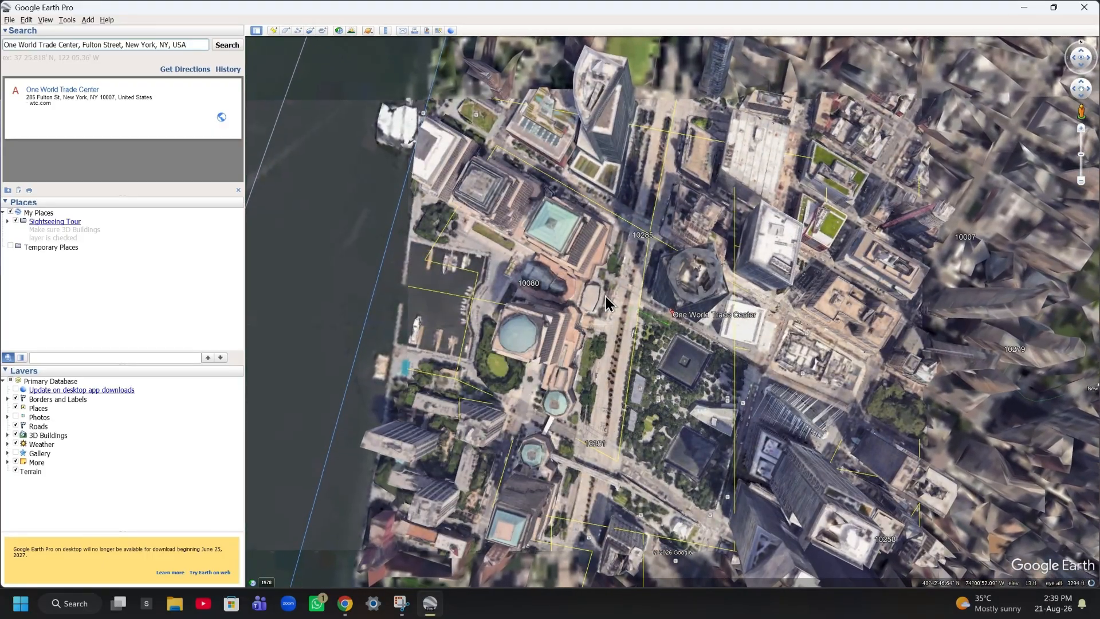
Tilt and rotate the view around One World Trade Center to examine the 3D buildings of Lower Manhattan.
scroll(606, 293, "up", 2)
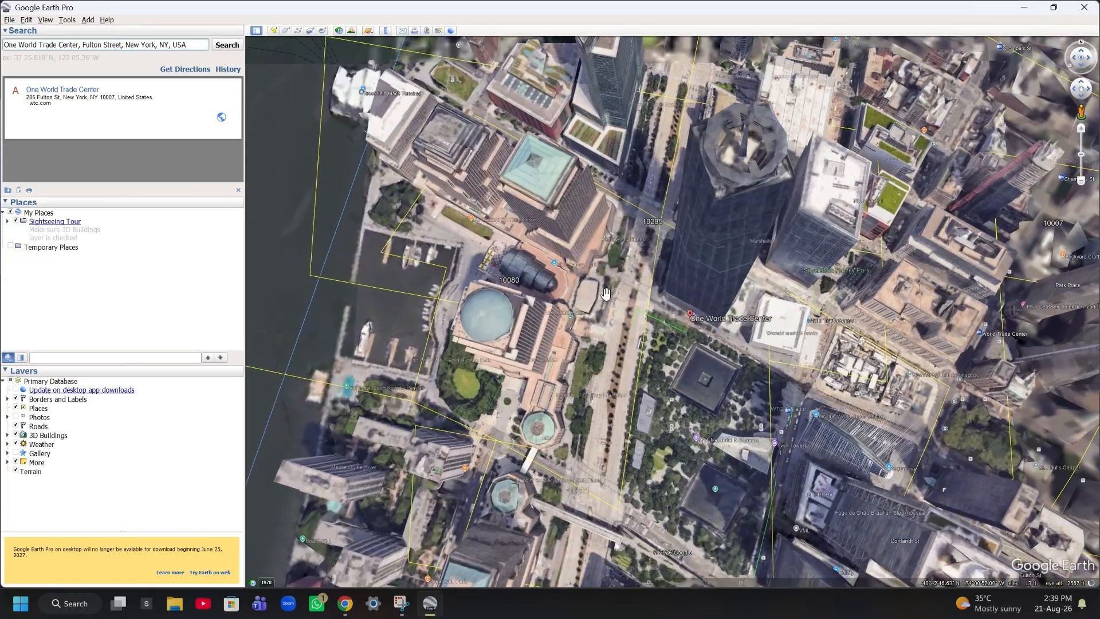
middle_click_drag(606, 256, 763, 445)
scroll(638, 243, "down", 3)
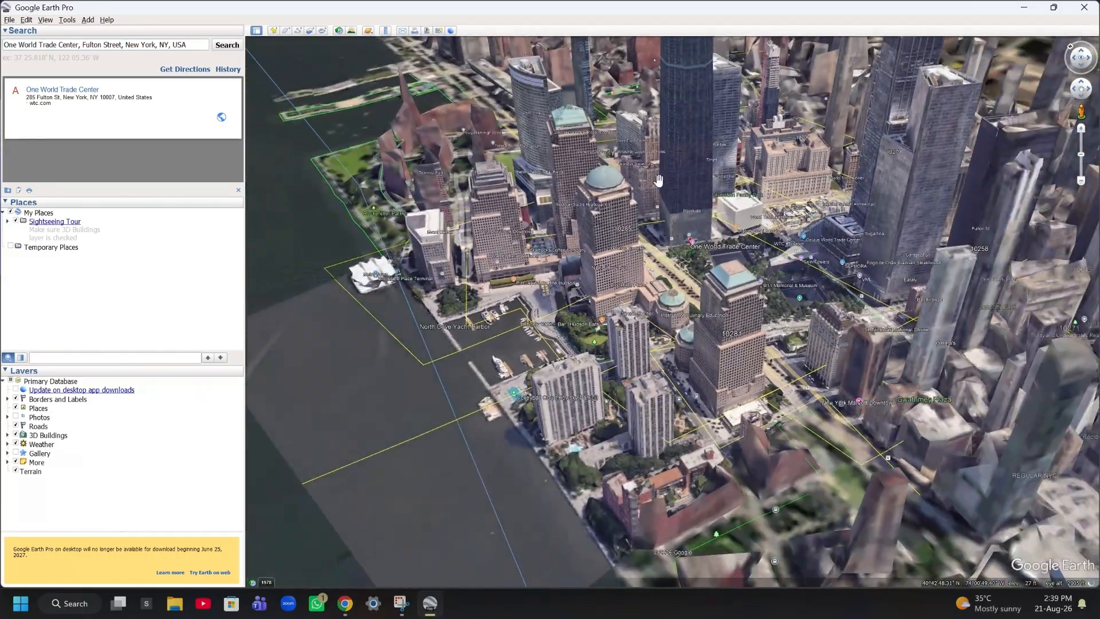
left_click_drag(665, 169, 644, 356)
scroll(635, 361, "down", 5)
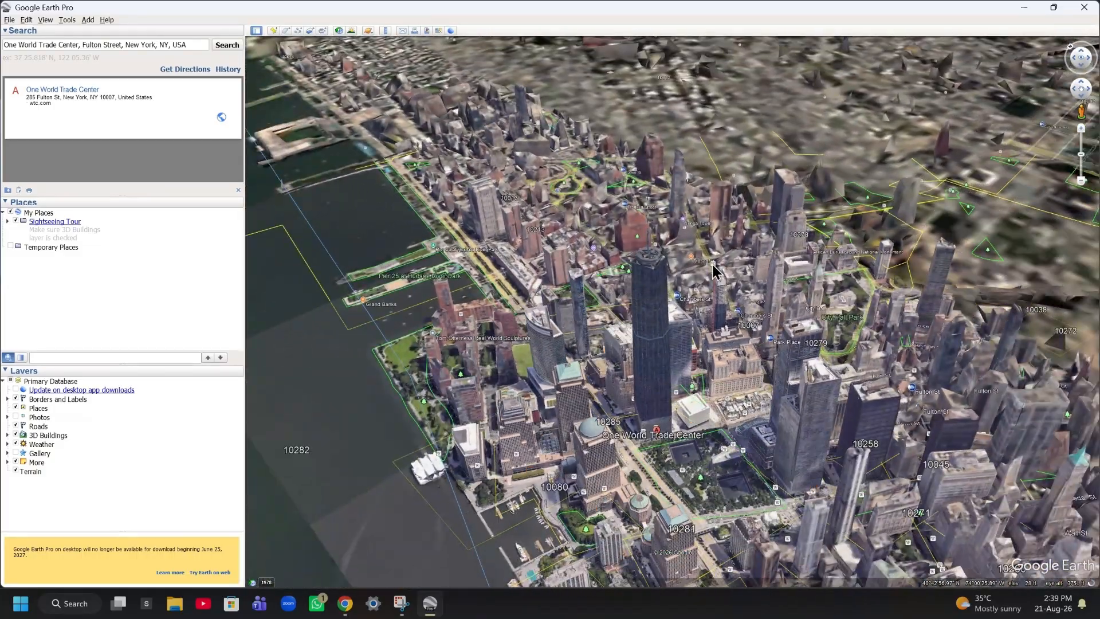
middle_click_drag(714, 270, 721, 347)
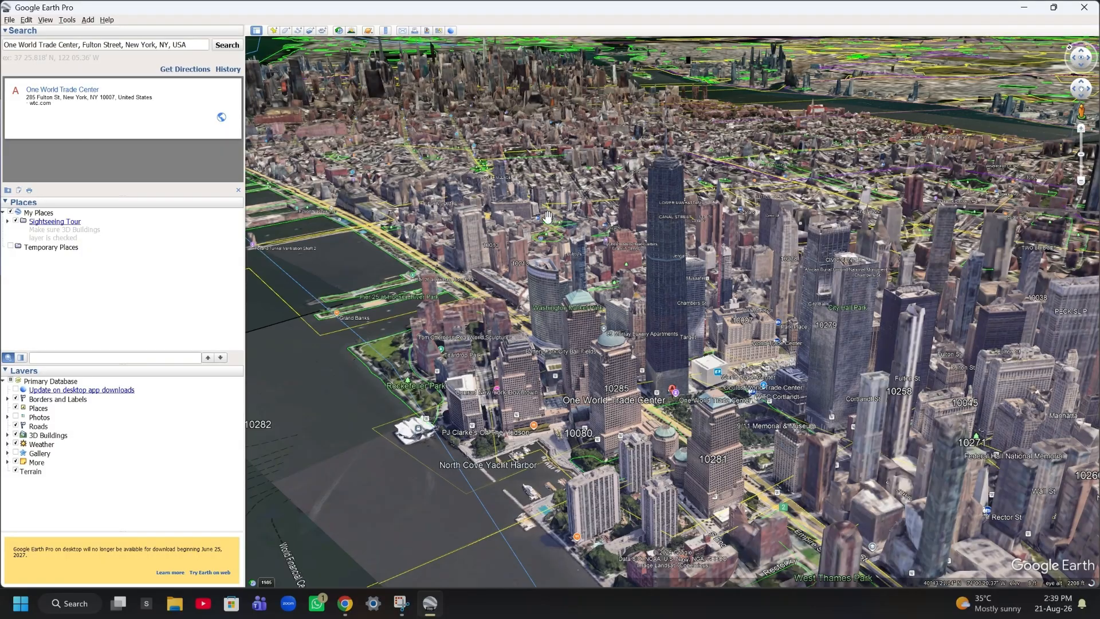
Start the flight simulator with the SR22 aircraft from the current view.
left_click(66, 20)
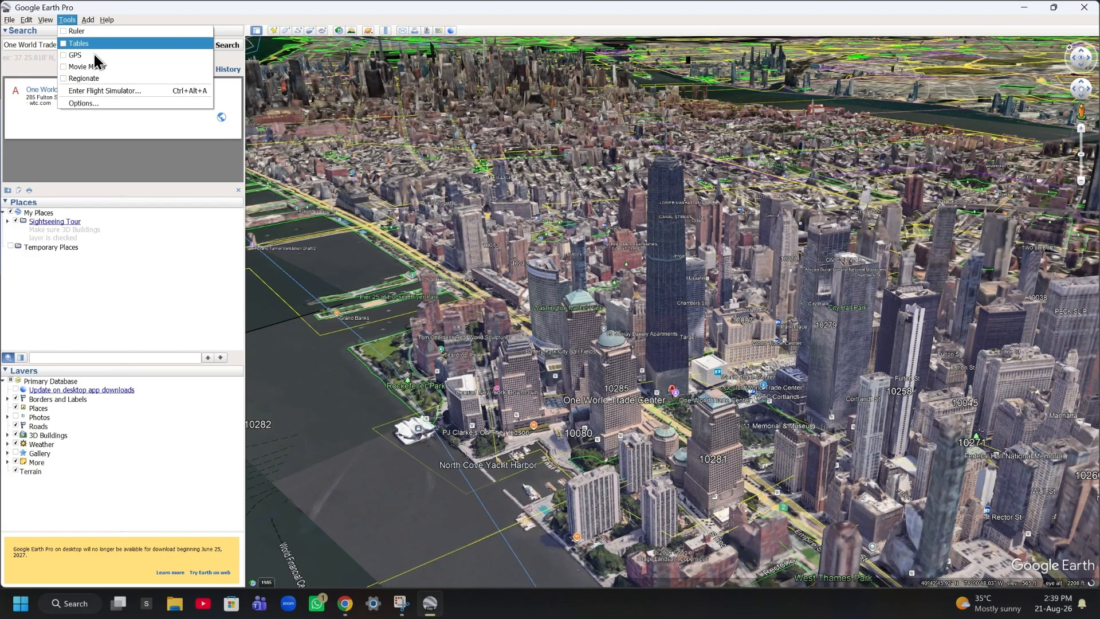
left_click(109, 92)
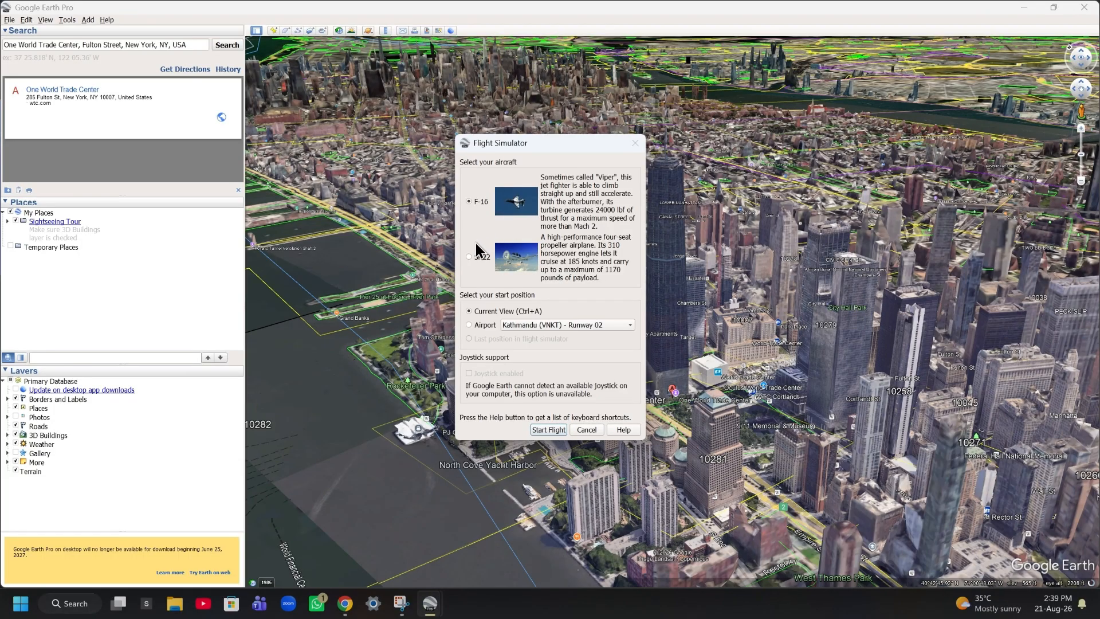
left_click(469, 256)
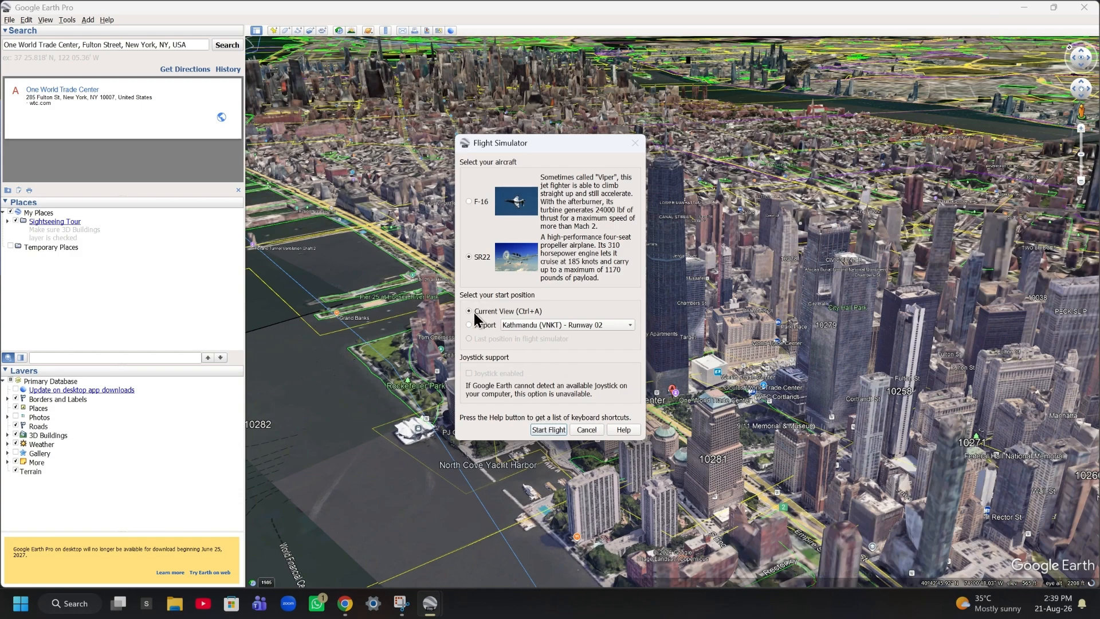
left_click(541, 433)
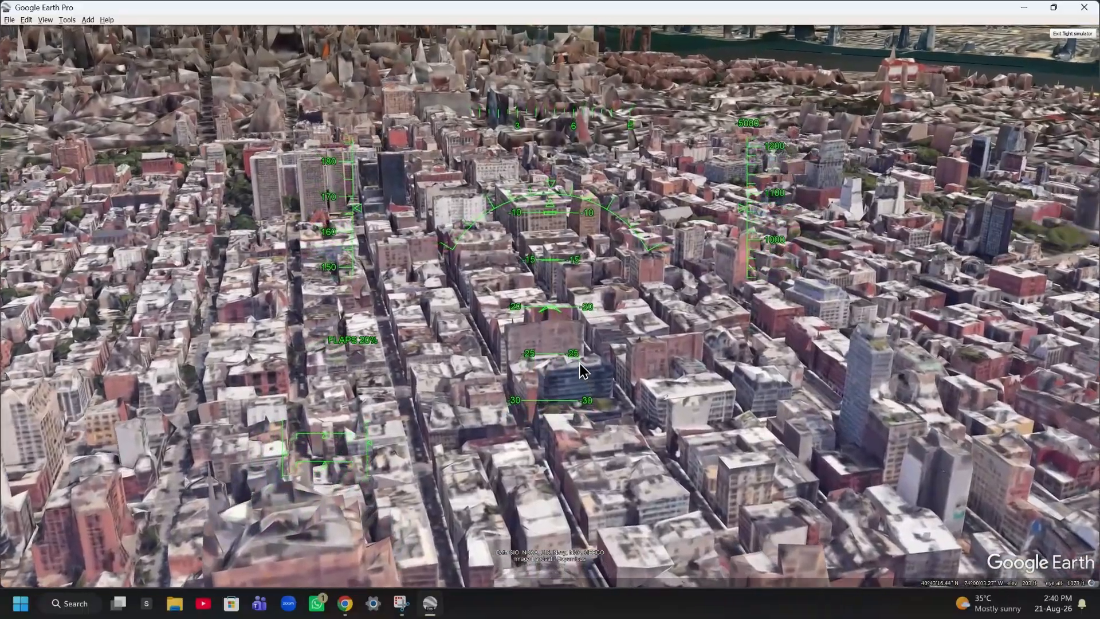
Pitch the aircraft's nose up while flying over the Manhattan buildings, and exit the flight simulator.
key("Down")
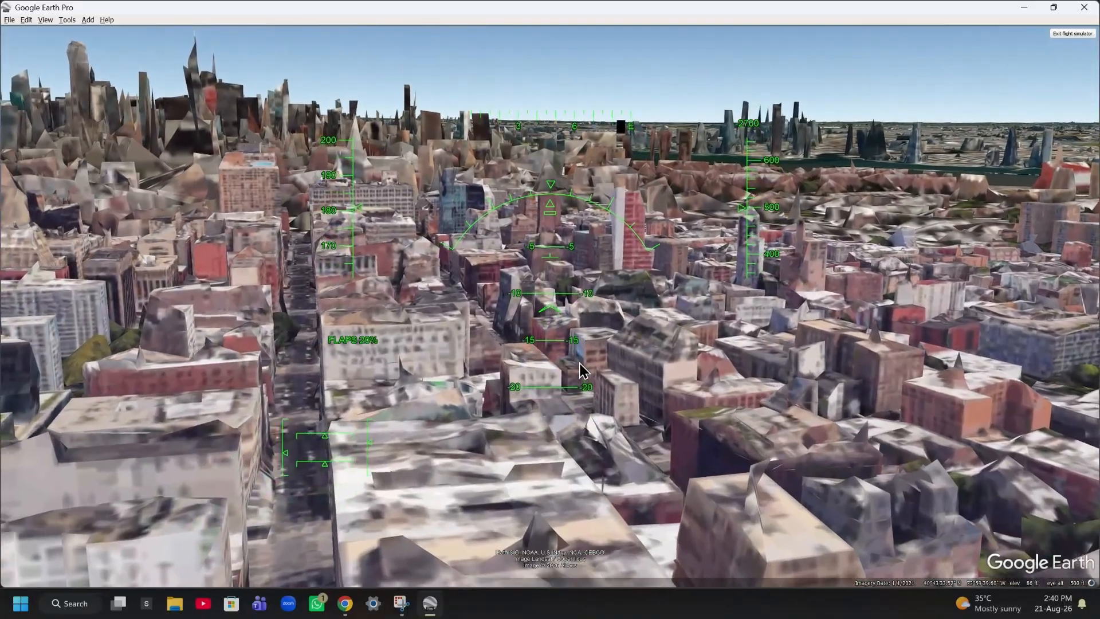
key("Down")
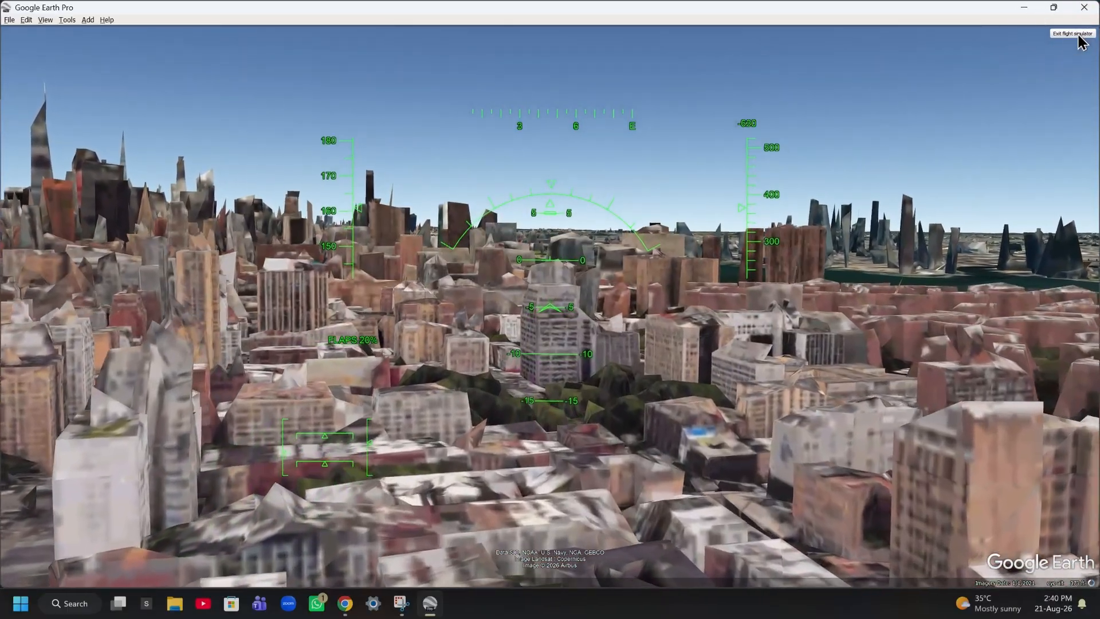
left_click(1074, 34)
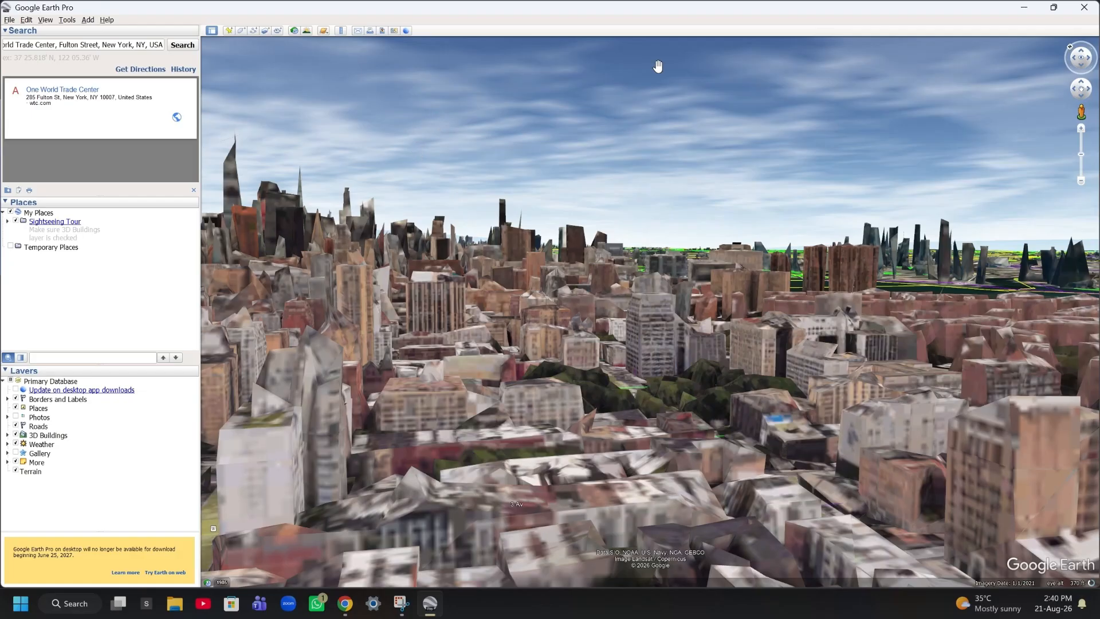
Close Google Earth Pro and the browser window with its download page to return to the desktop.
left_click(1081, 12)
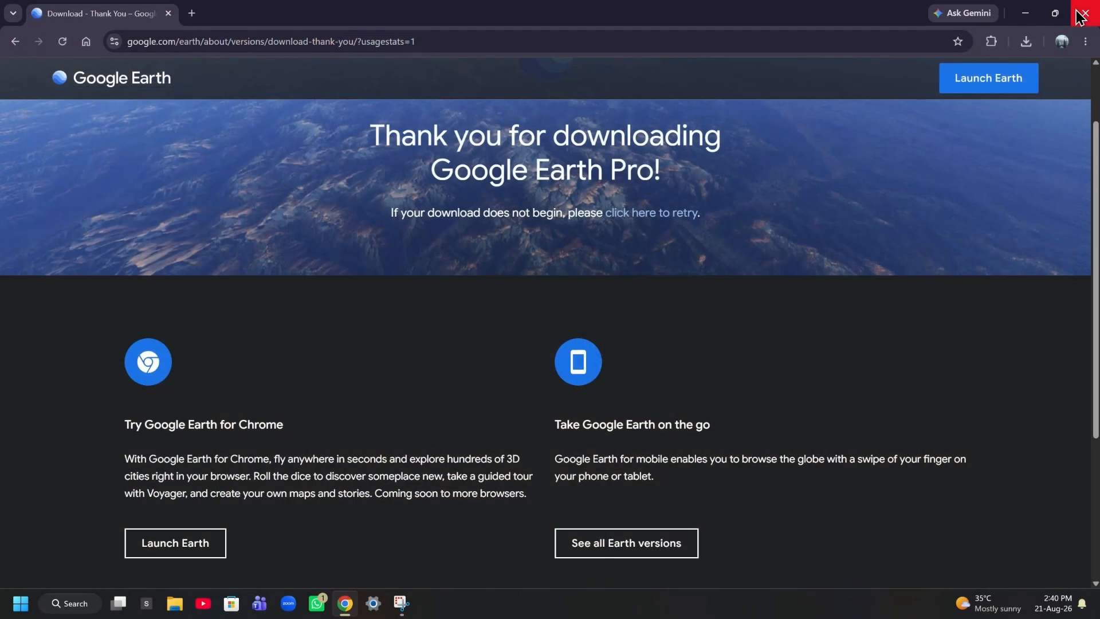
left_click(1084, 12)
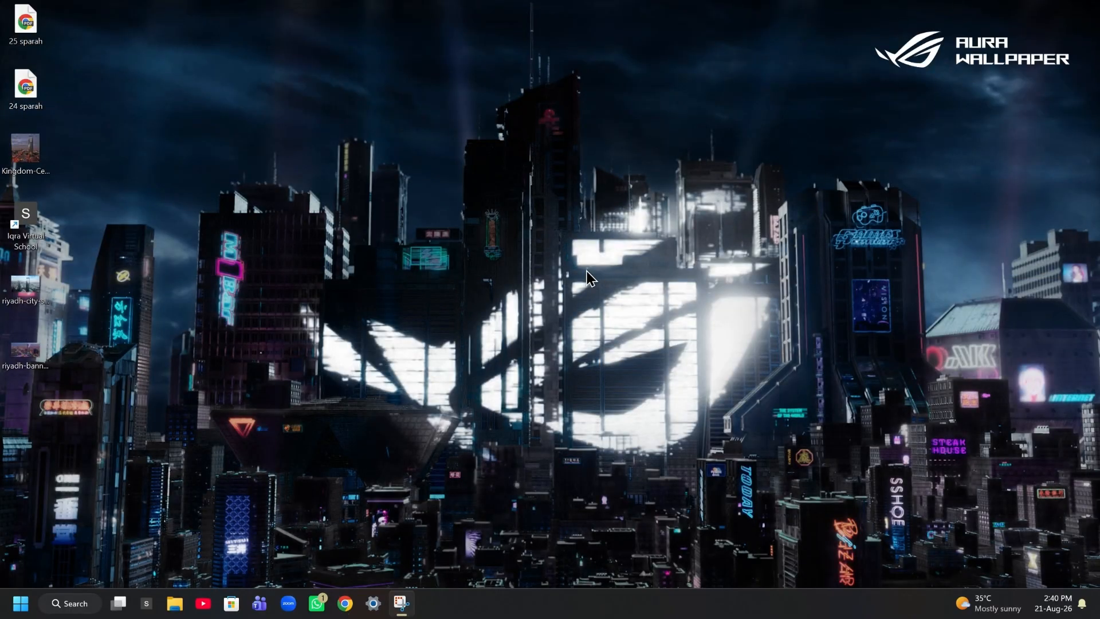